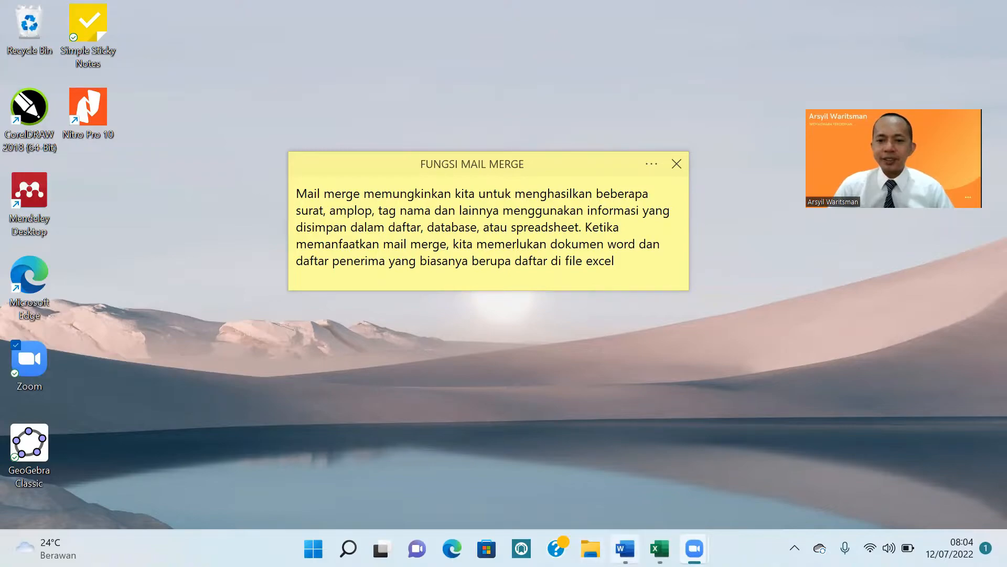
# Switch to the Word letter MAIL MERGE SURAT.docx and review its heading, blank participant details and score table.
pyautogui.click(624, 549)
pyautogui.press('super+Up')
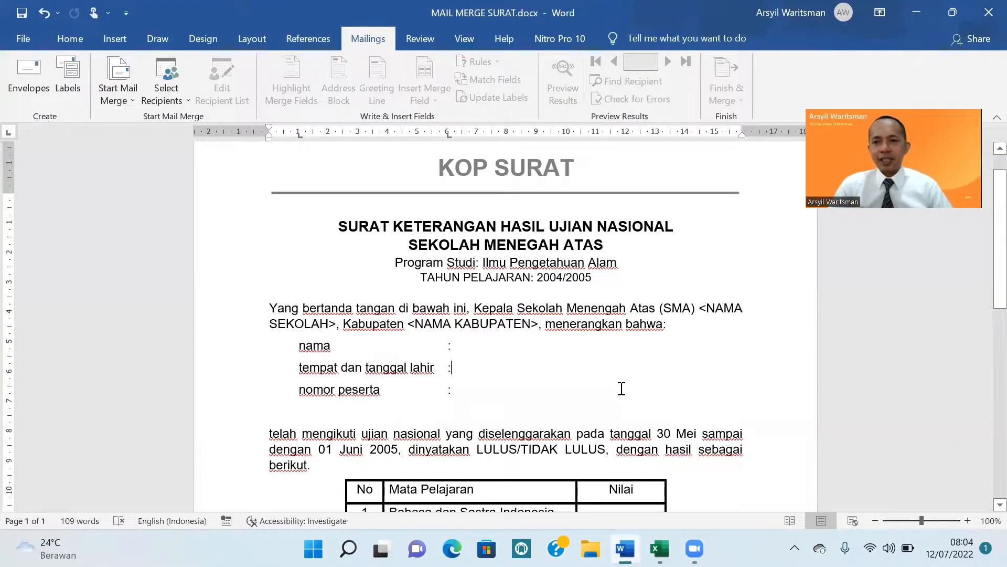
pyautogui.scroll(-2, 621, 389)
pyautogui.scroll(1, 621, 389)
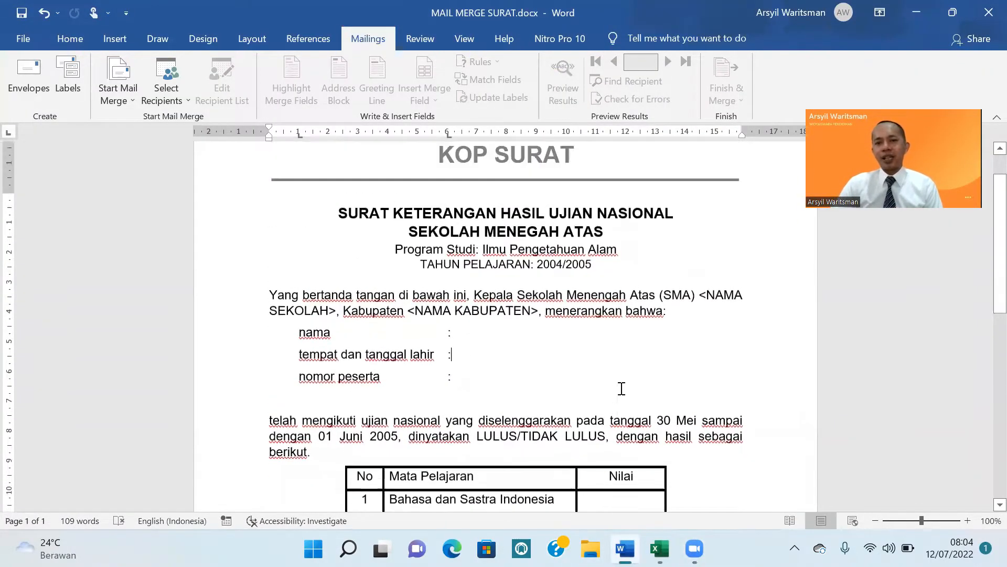
pyautogui.scroll(-1, 621, 387)
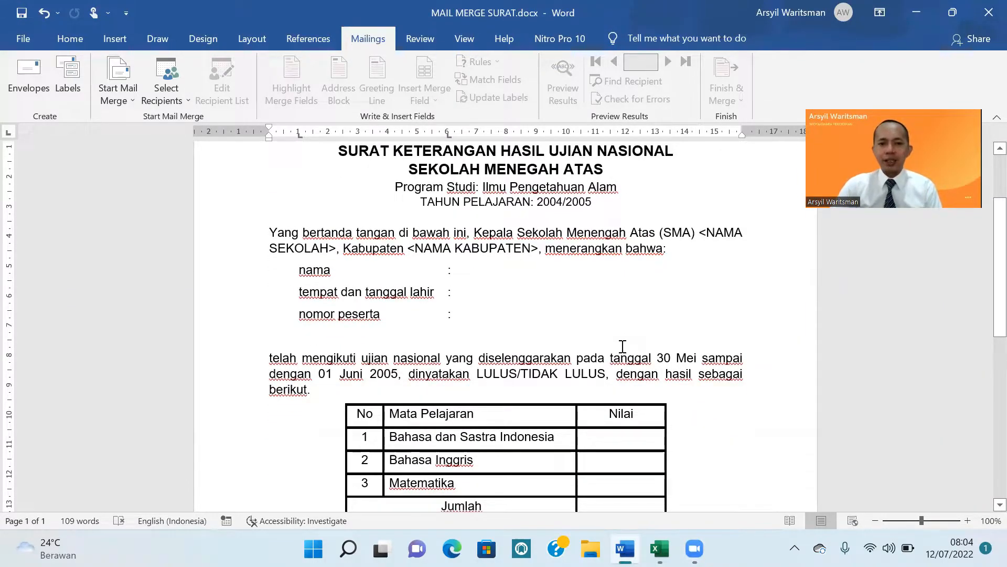
pyautogui.scroll(1, 622, 346)
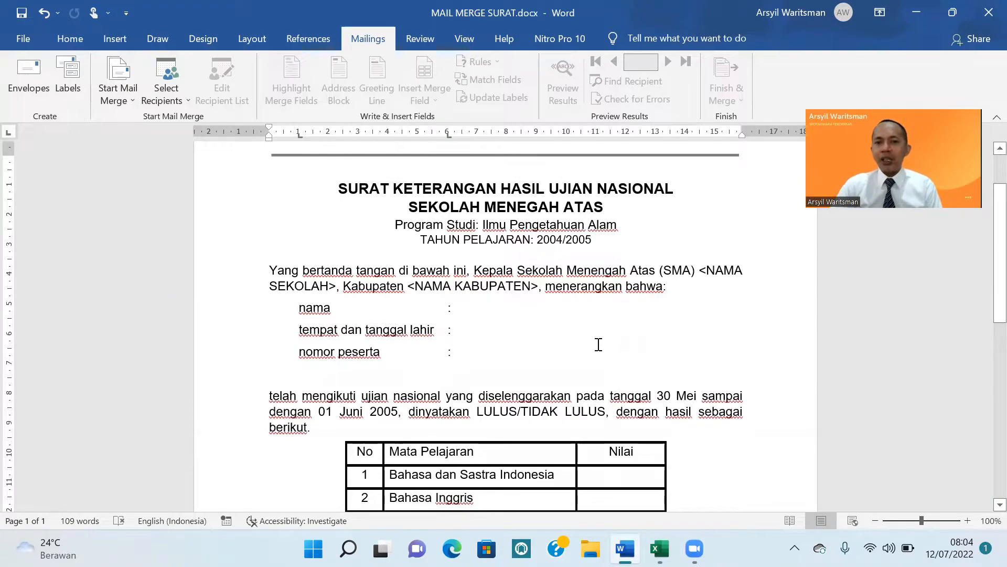
pyautogui.click(502, 309)
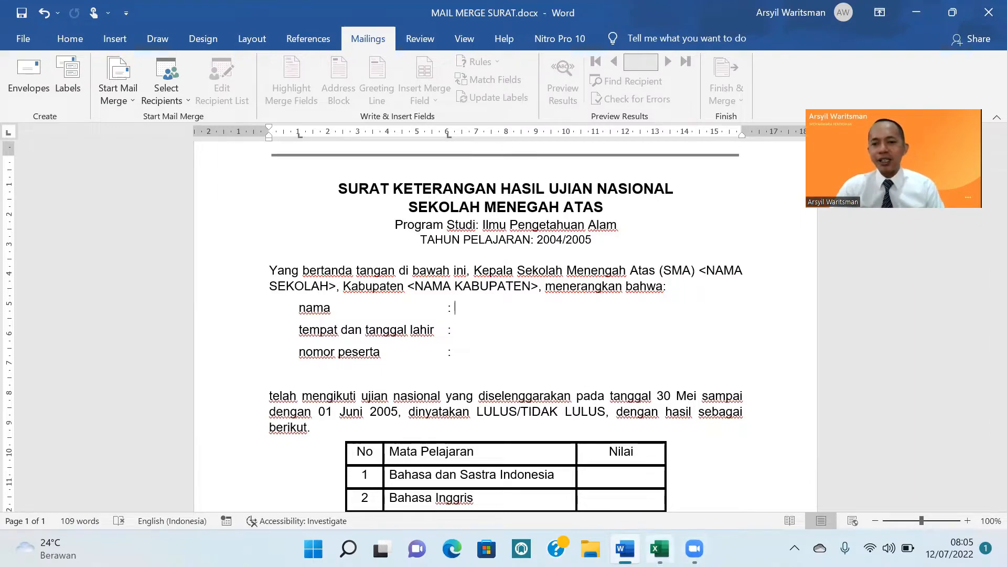
# Examine the participant data in the Excel workbook MAIL MERGE SURAT.xlsx against the Word letter, and return to the letter.
pyautogui.click(659, 549)
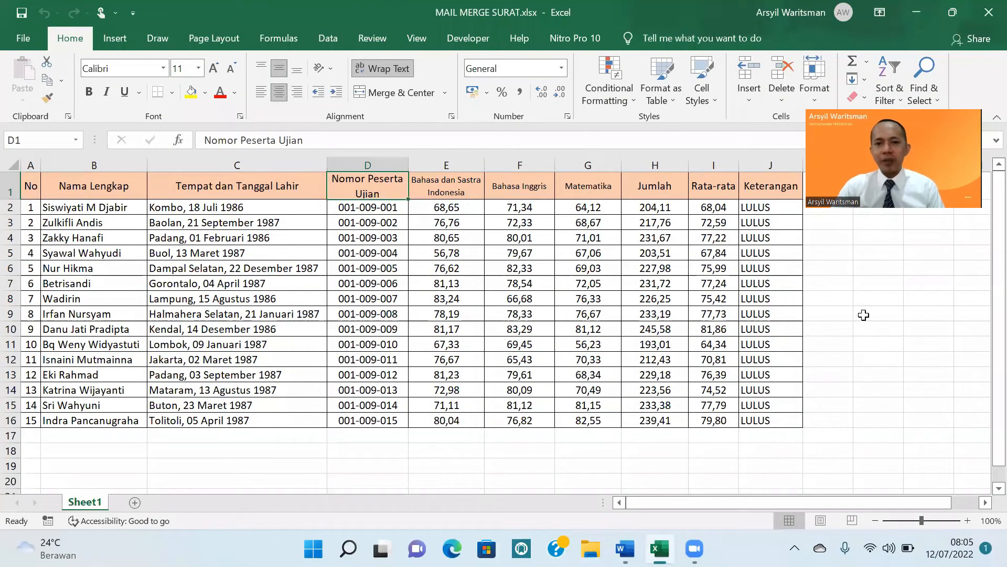
pyautogui.click(866, 313)
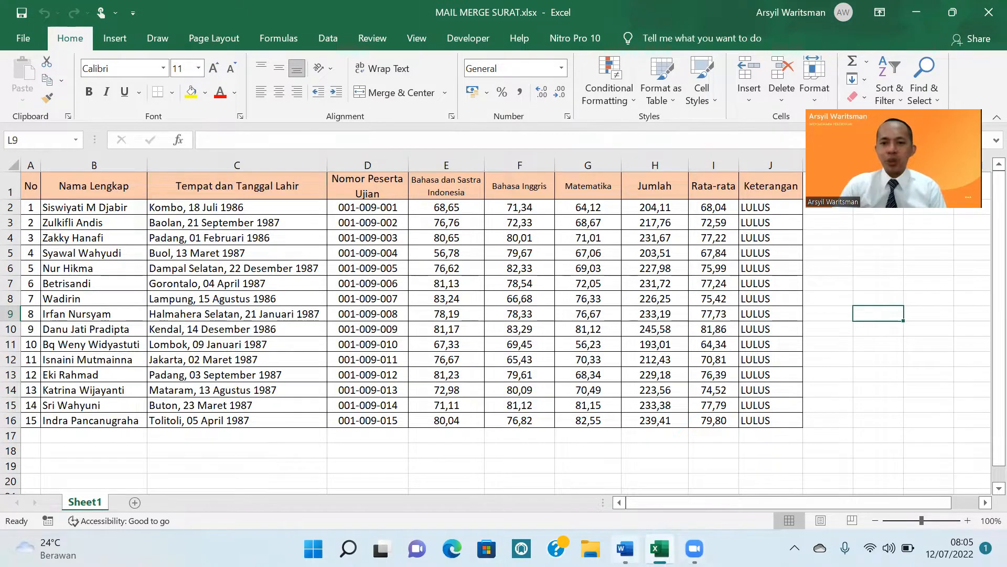
pyautogui.click(625, 548)
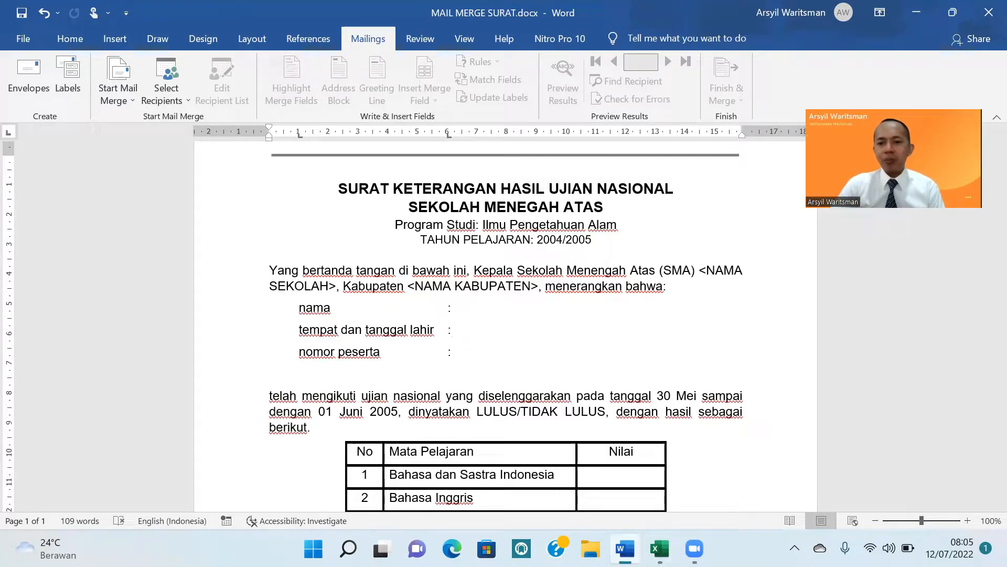
pyautogui.click(698, 389)
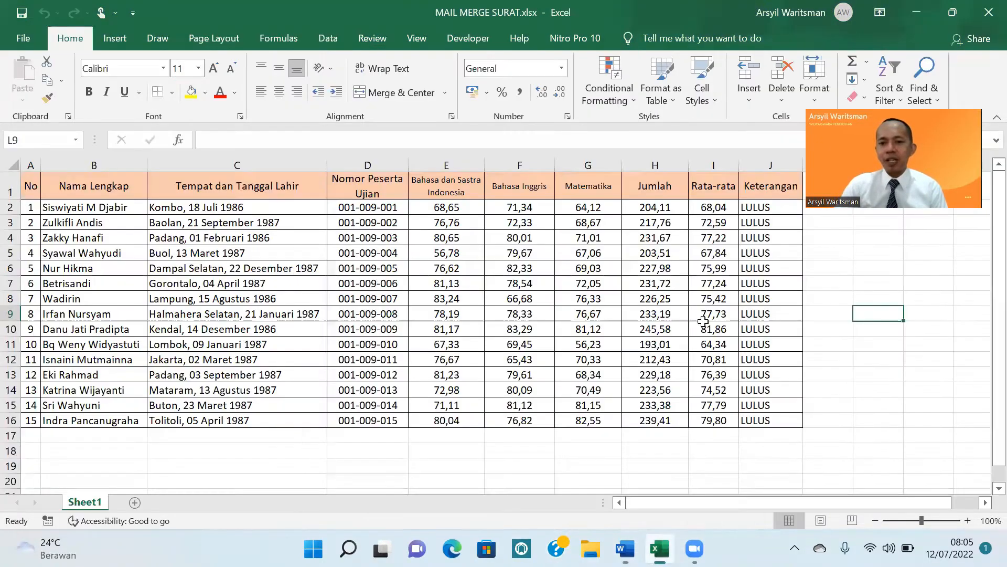
pyautogui.click(881, 359)
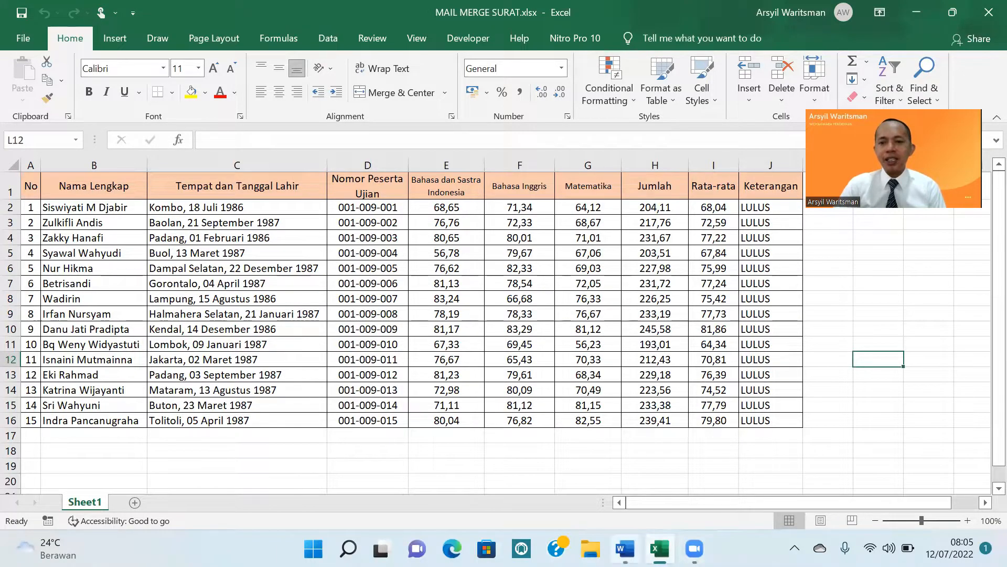
pyautogui.moveTo(625, 548)
pyautogui.click(627, 451)
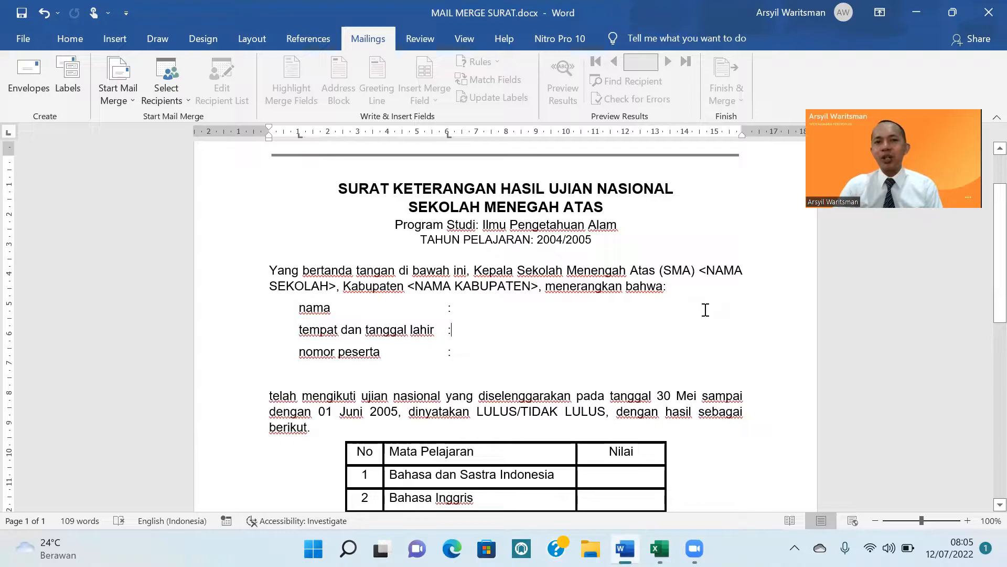
# Connect the letter to the existing recipient list MAIL MERGE SURAT.xlsx on drive DATA (D:), using table Sheet1$ with first-row column headers.
pyautogui.click(74, 35)
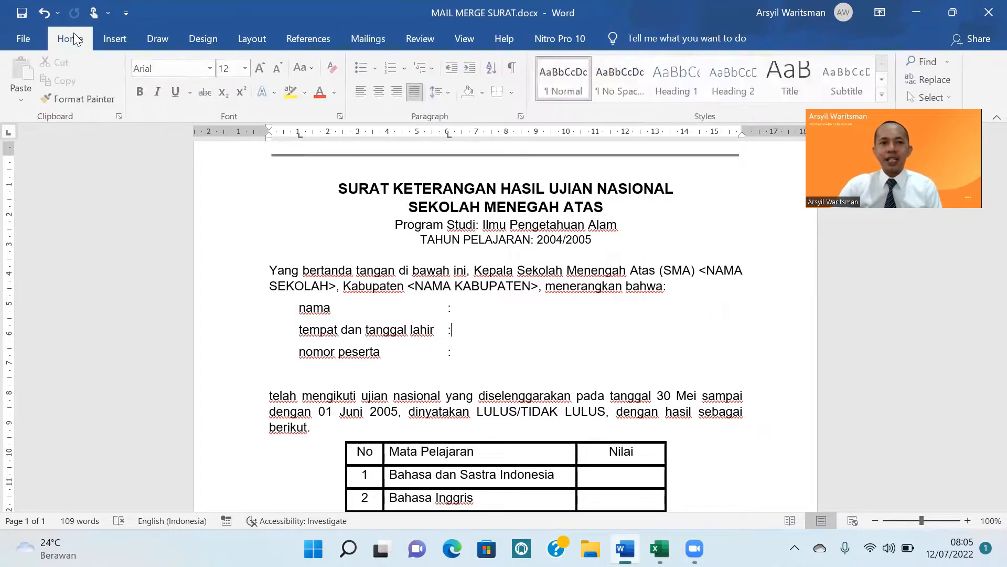
pyautogui.click(369, 41)
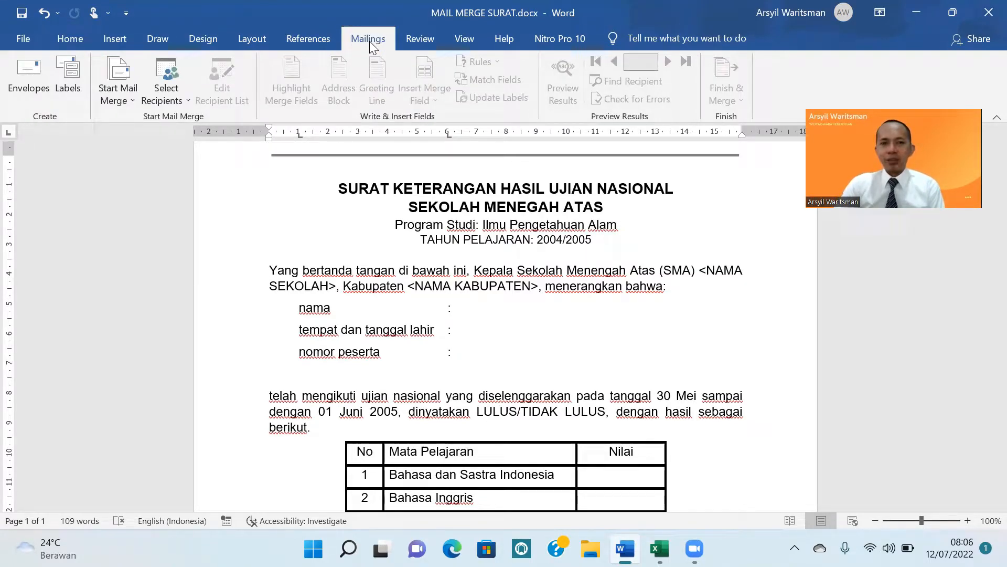
pyautogui.click(185, 101)
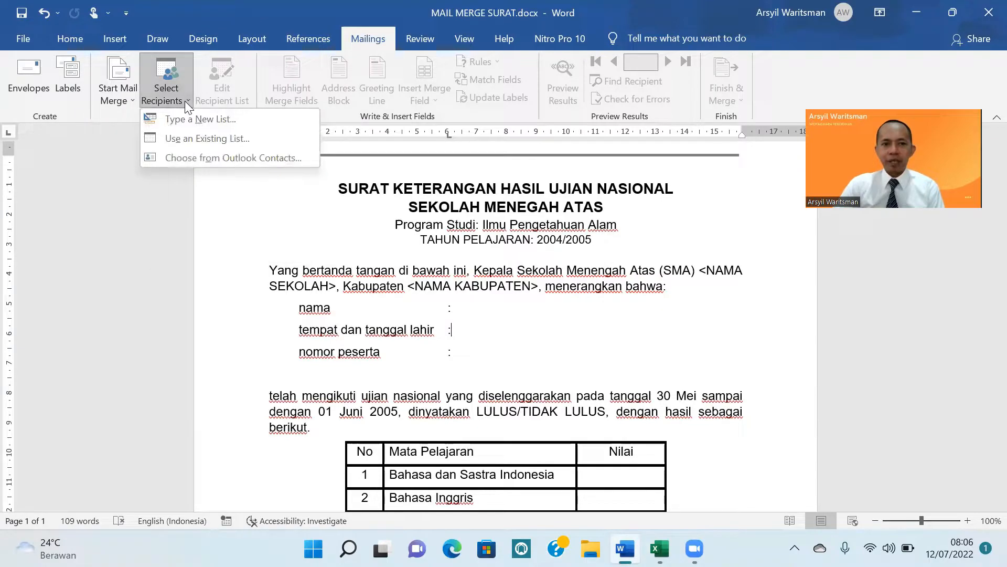
pyautogui.click(218, 138)
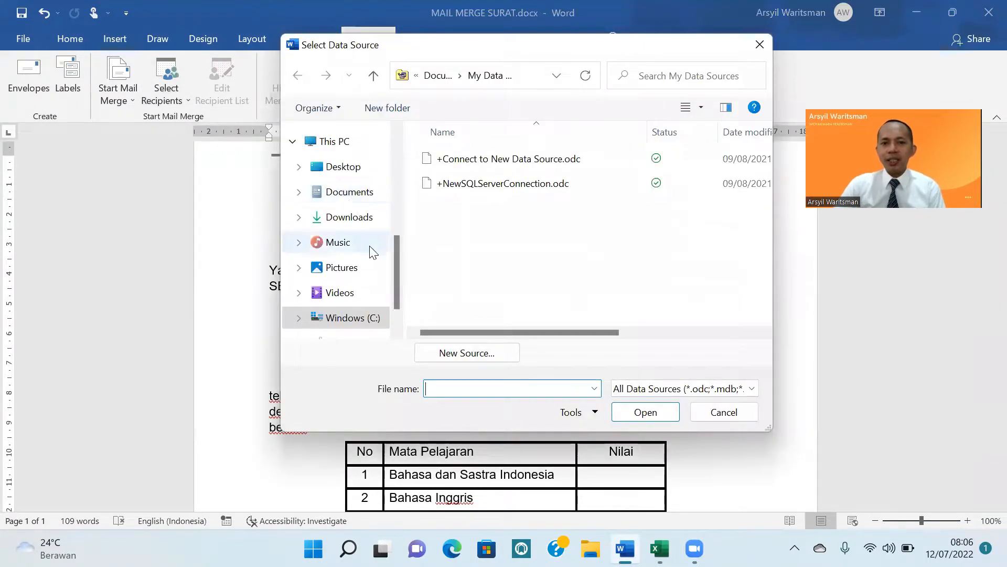
pyautogui.scroll(-2, 369, 249)
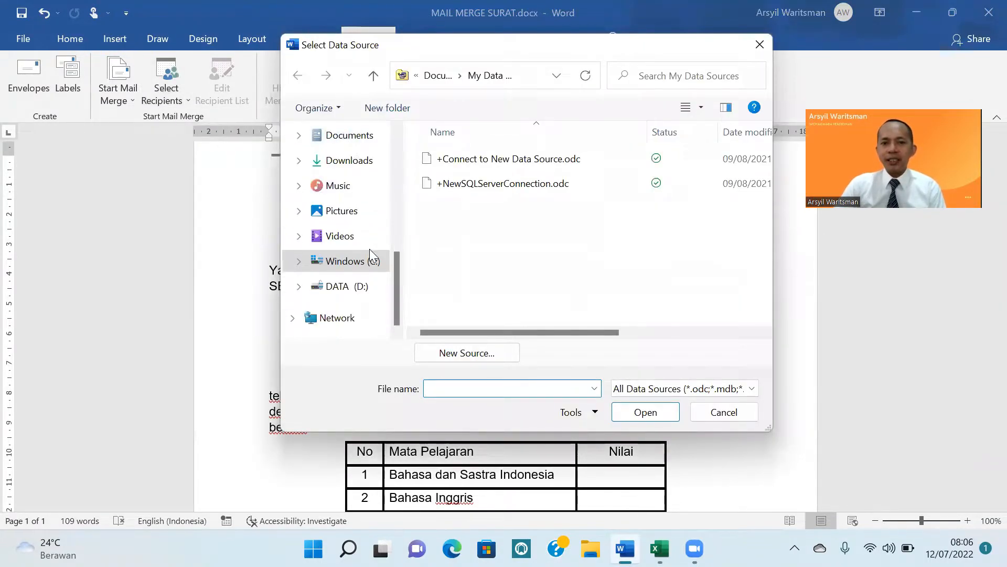
pyautogui.click(361, 288)
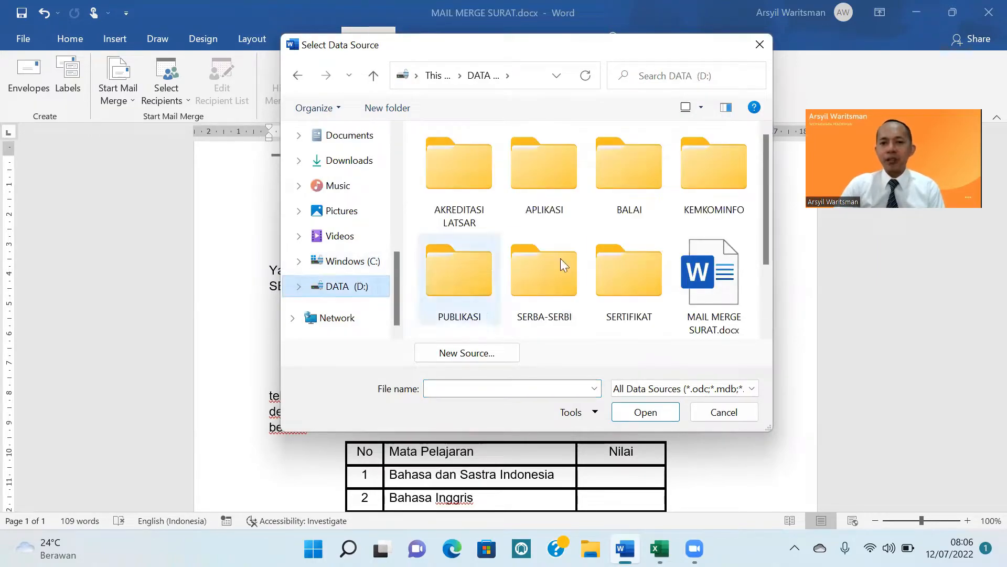
pyautogui.scroll(-2, 701, 273)
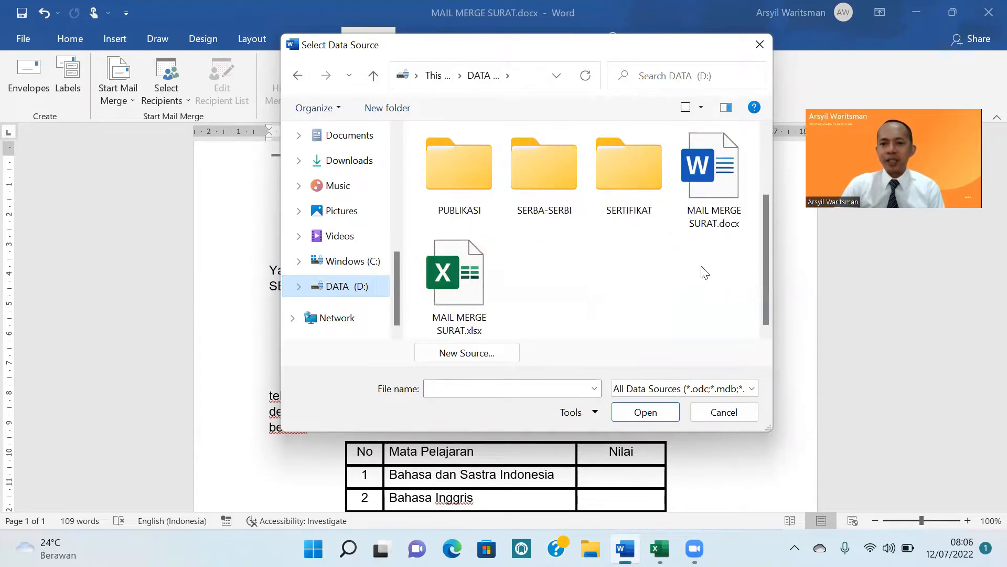
pyautogui.click(465, 294)
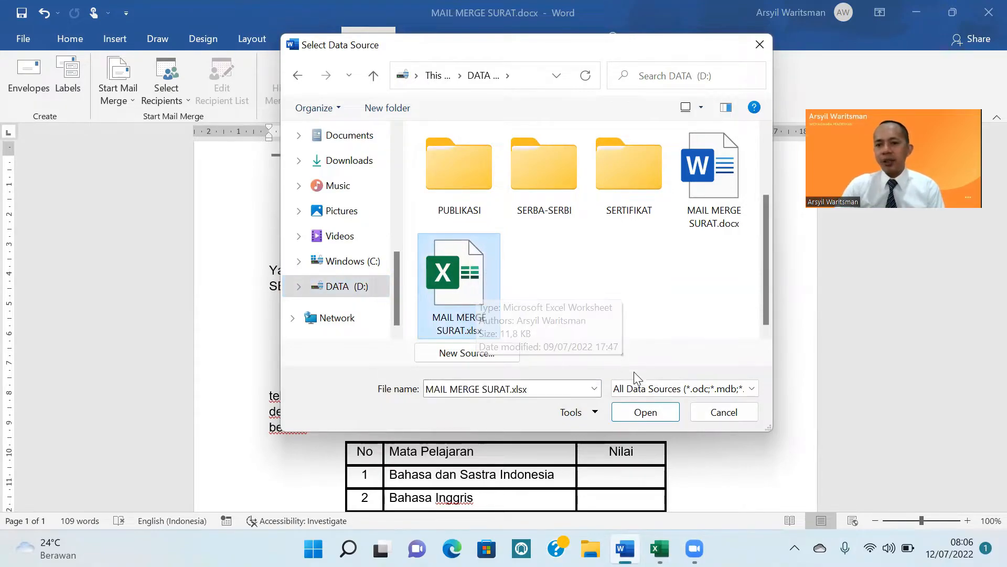
pyautogui.click(646, 412)
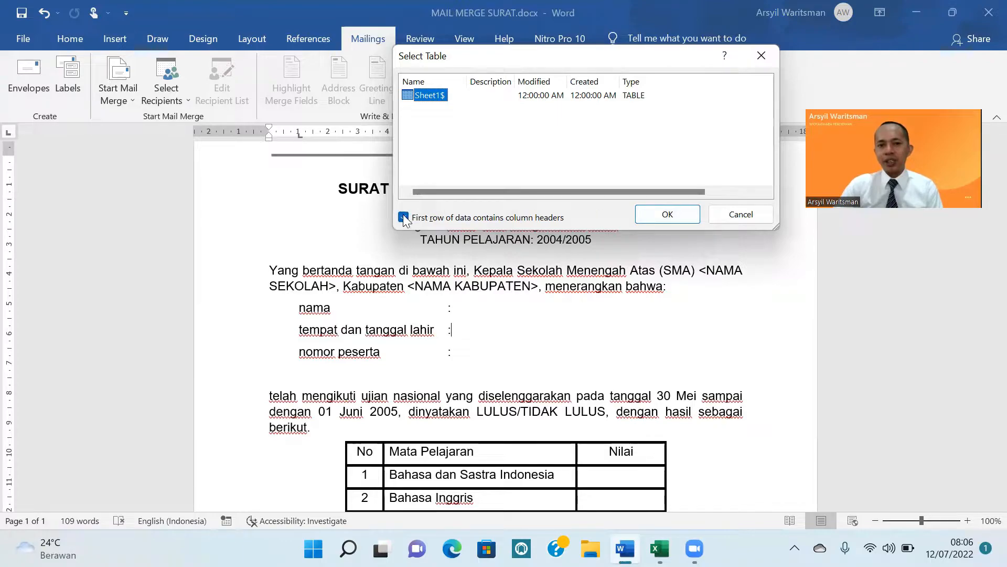
pyautogui.click(670, 214)
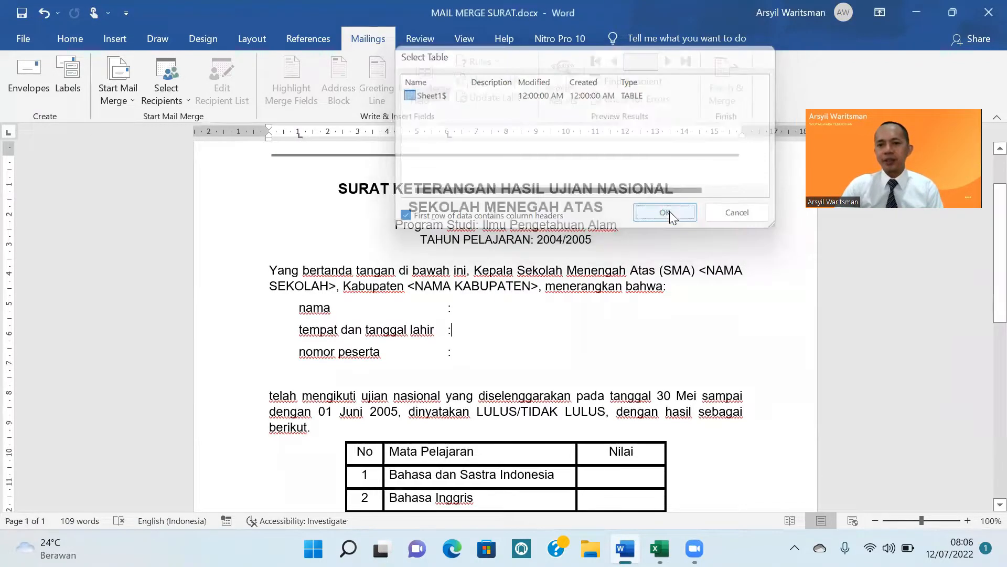
# Insert the Nama_Lengkap merge field after the colon on the "nama" line.
pyautogui.click(474, 300)
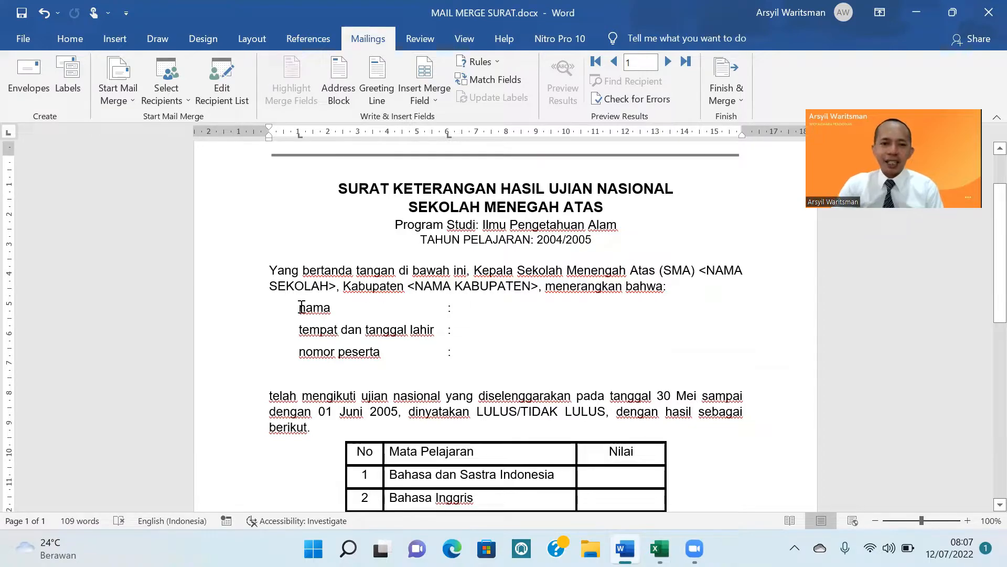
pyautogui.moveTo(299, 307); pyautogui.dragTo(331, 309)
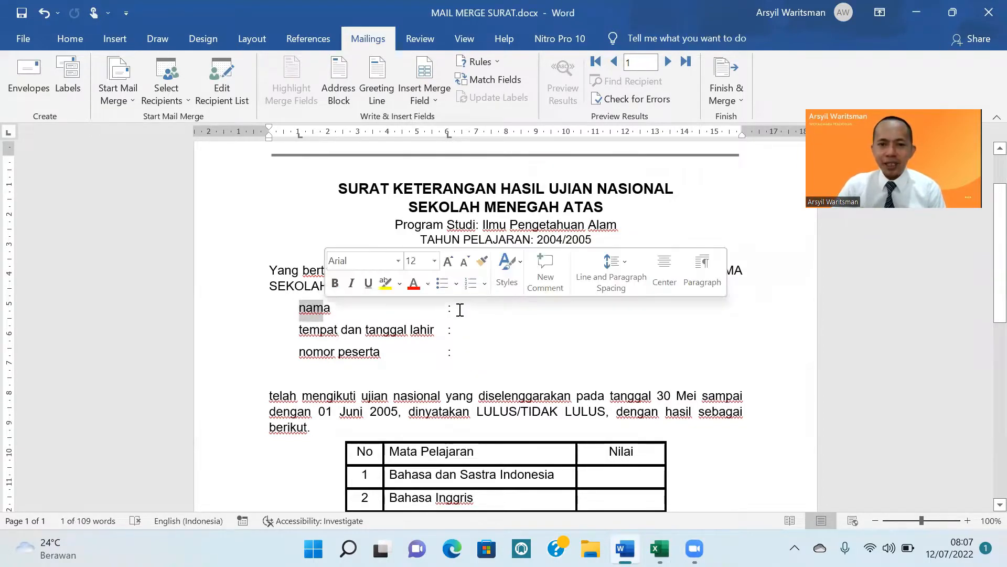
pyautogui.click(459, 310)
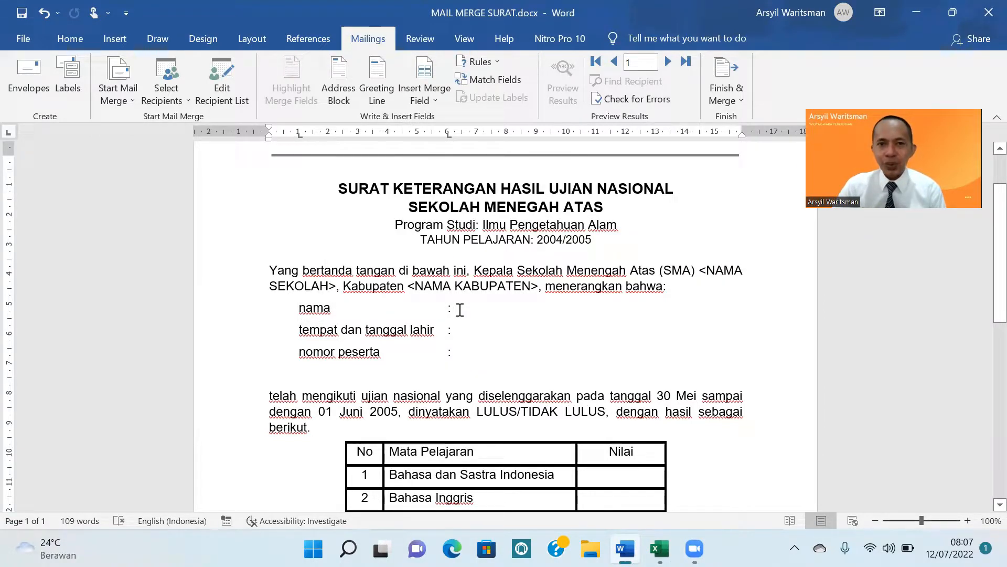
pyautogui.click(437, 98)
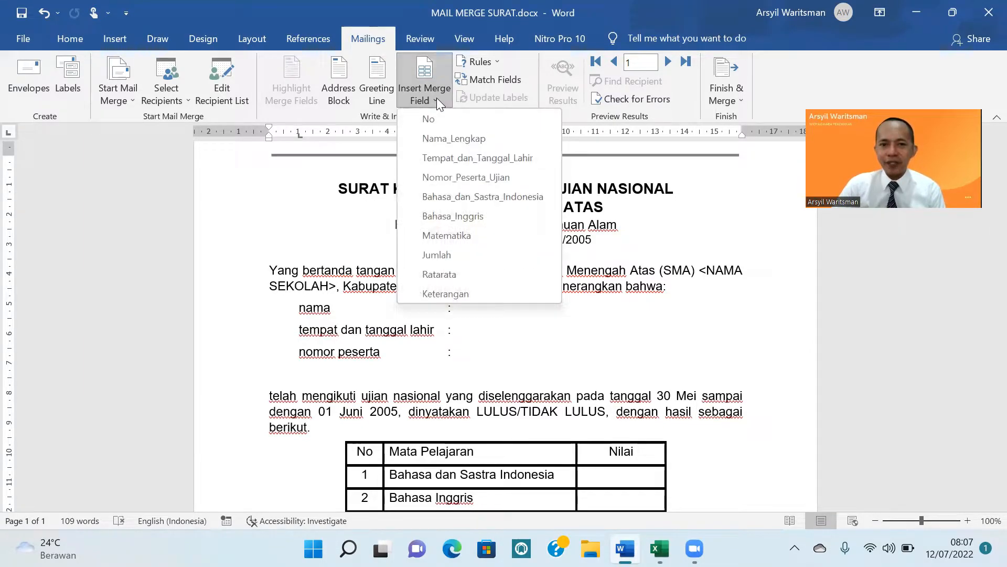
pyautogui.click(440, 139)
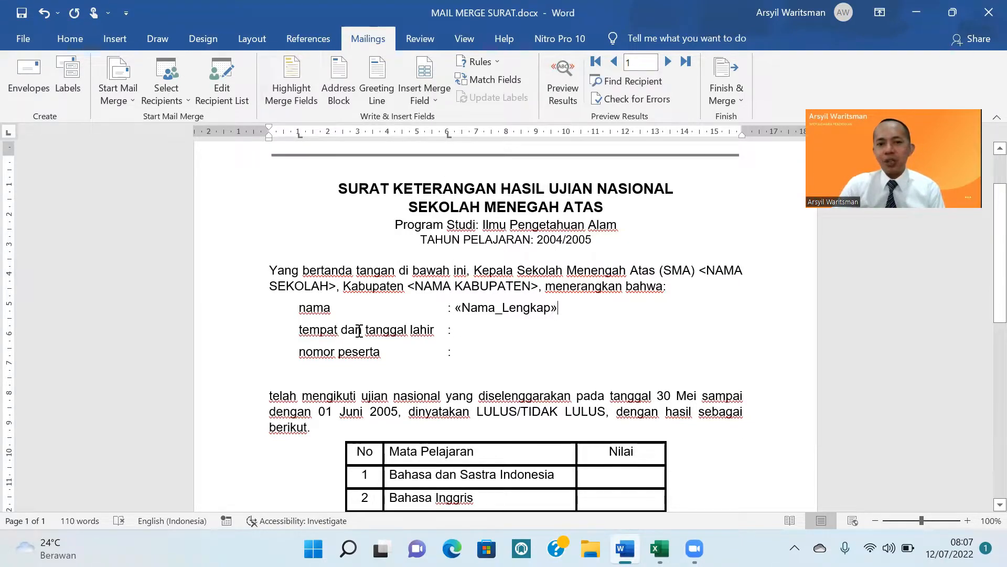
# Insert the merge fields Tempat_dan_Tanggal_Lahir on the "tempat dan tanggal lahir" line and Nomor_Peserta_Ujian on the "nomor peserta" line.
pyautogui.click(462, 330)
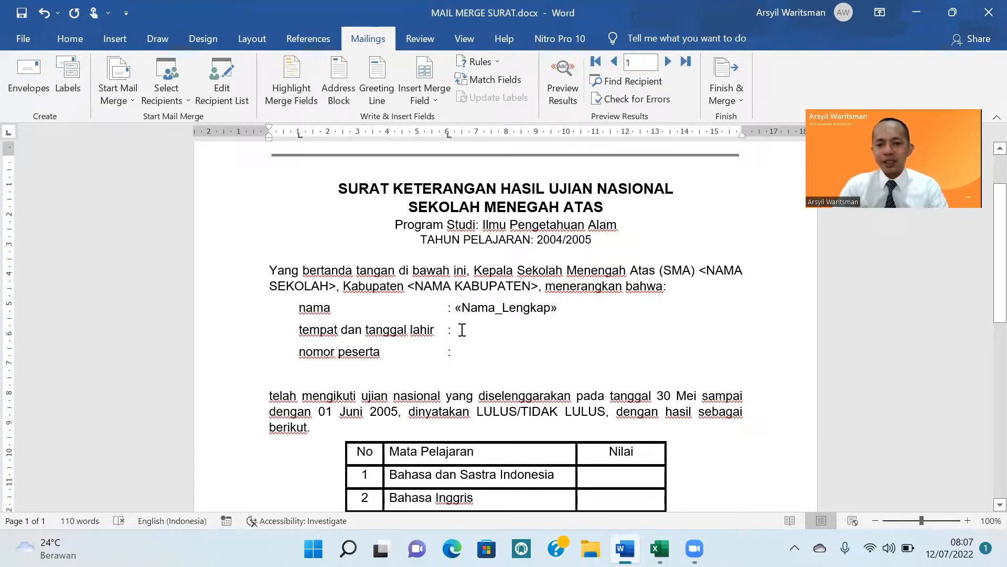
pyautogui.click(434, 101)
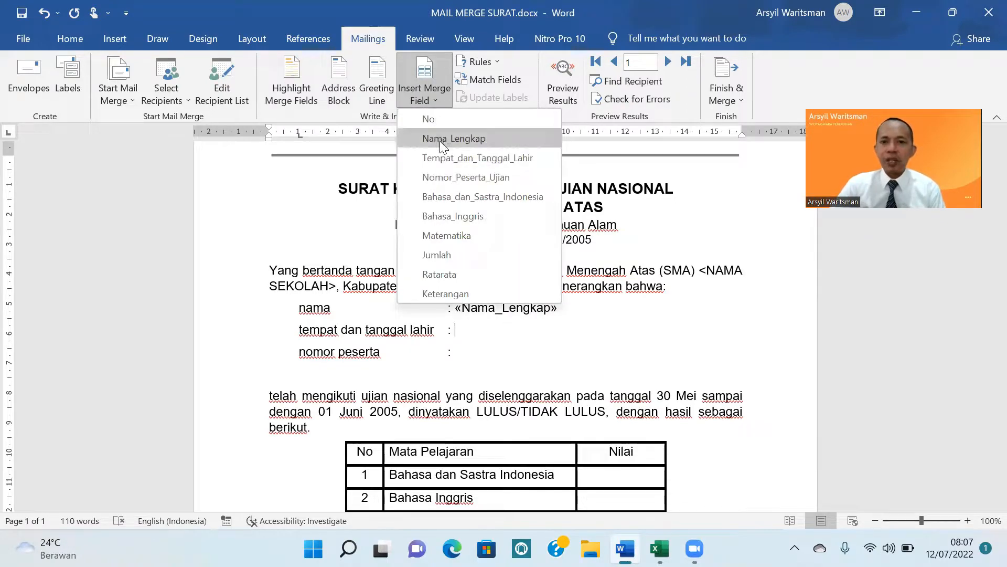
pyautogui.click(441, 153)
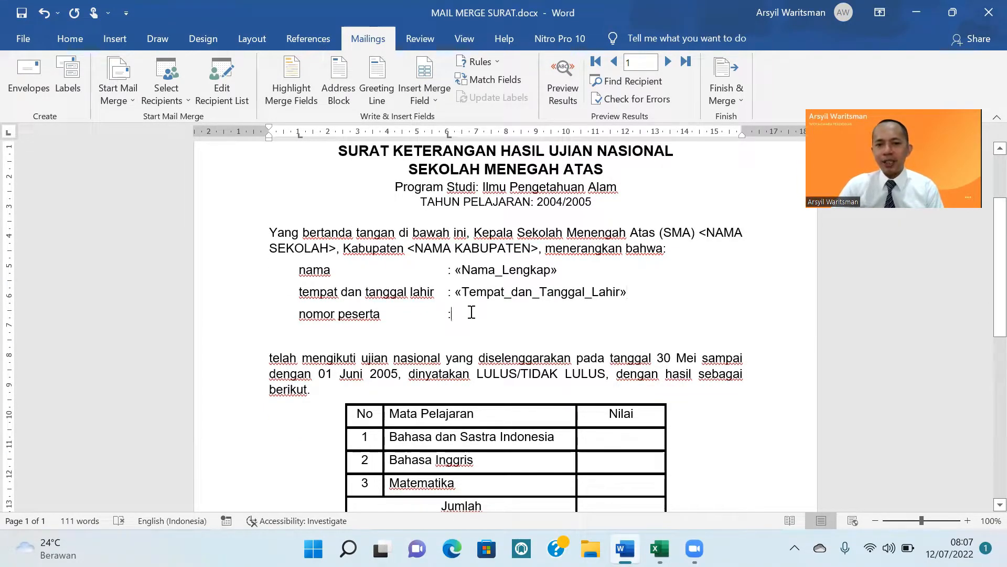
pyautogui.click(433, 98)
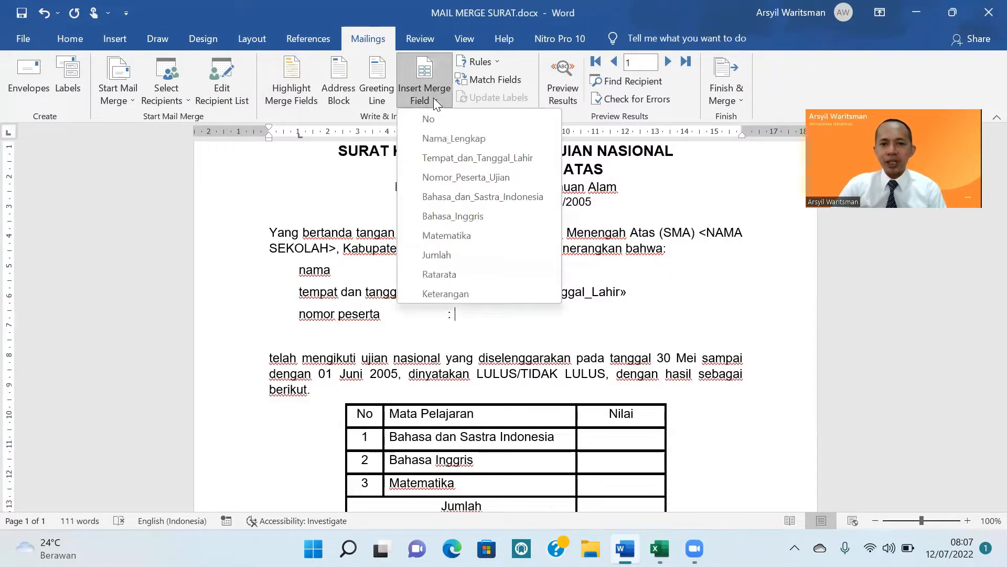
pyautogui.click(443, 178)
# Replace the text "LULUS/TIDAK LULUS" after "dinyatakan" with the Keterangan merge field.
pyautogui.scroll(-2, 685, 317)
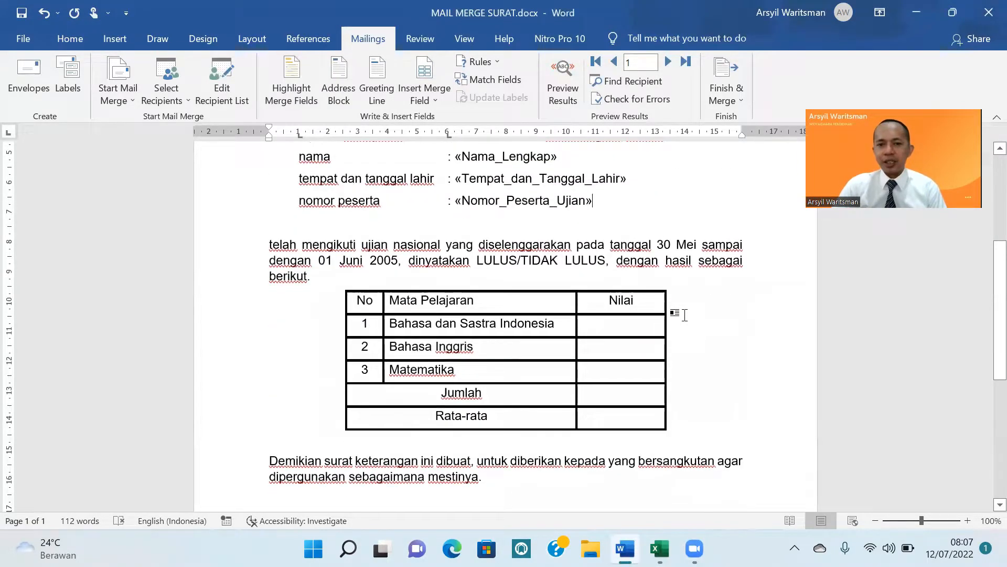
pyautogui.click(478, 260)
pyautogui.moveTo(478, 261); pyautogui.dragTo(594, 268)
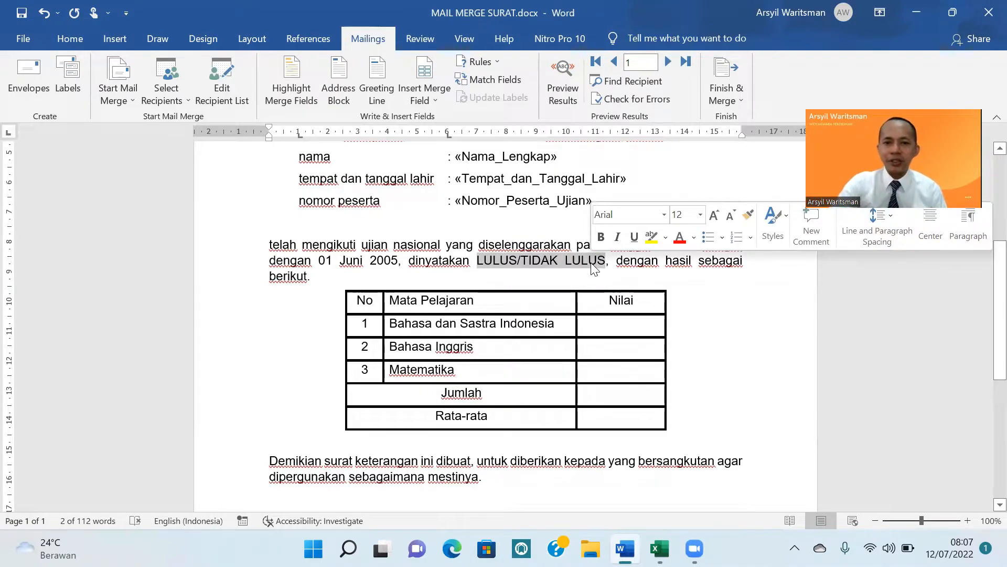
pyautogui.press('Delete')
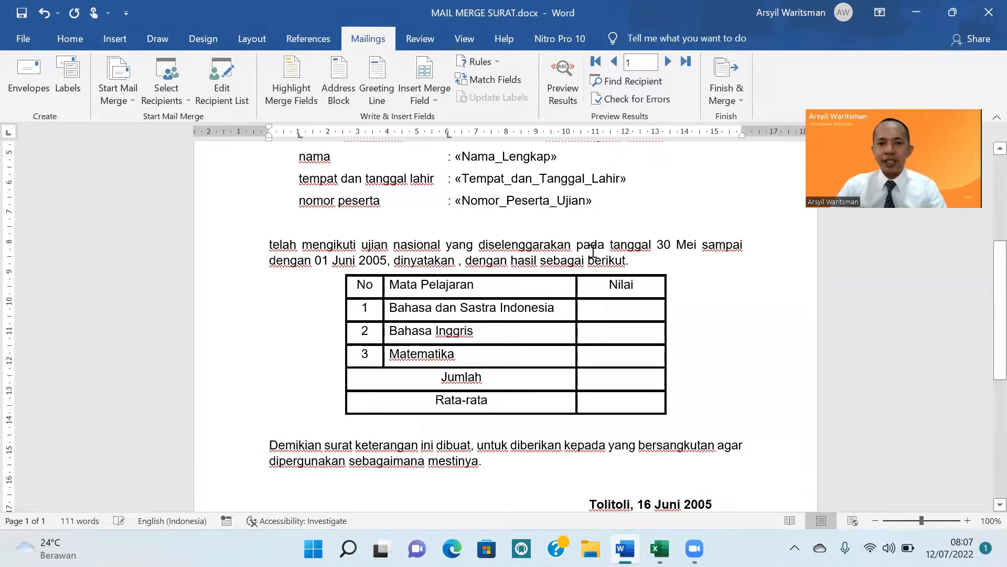
pyautogui.click(427, 100)
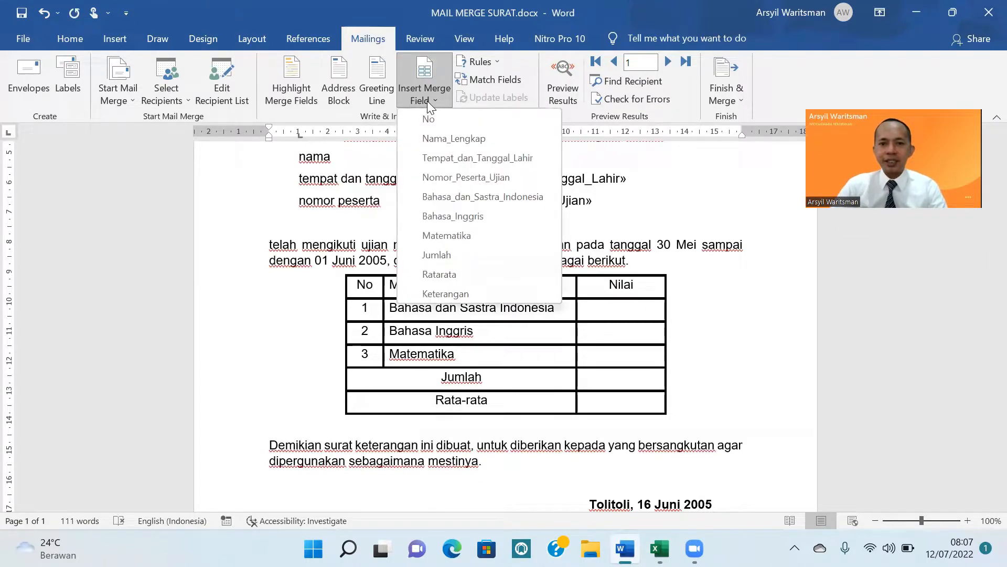
pyautogui.click(434, 292)
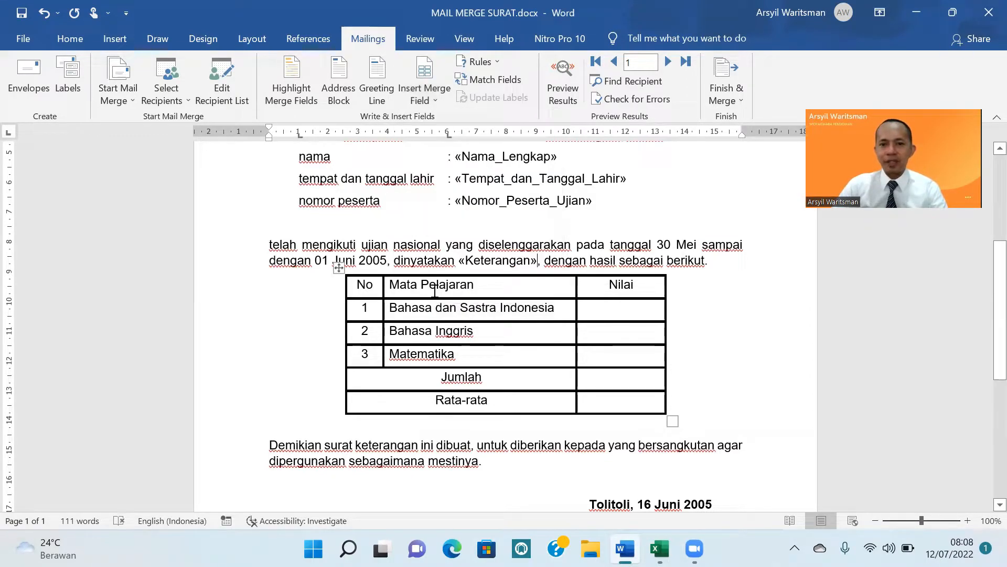
# Insert the merge fields Bahasa_dan_Sastra_Indonesia and Bahasa_Inggris in the Nilai cells of table rows 1 and 2.
pyautogui.click(621, 311)
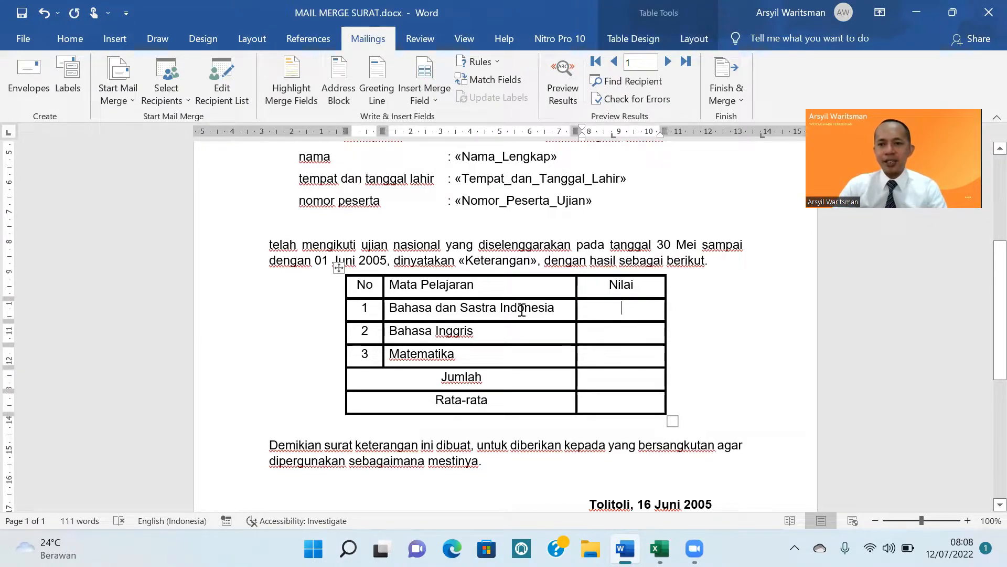
pyautogui.click(434, 101)
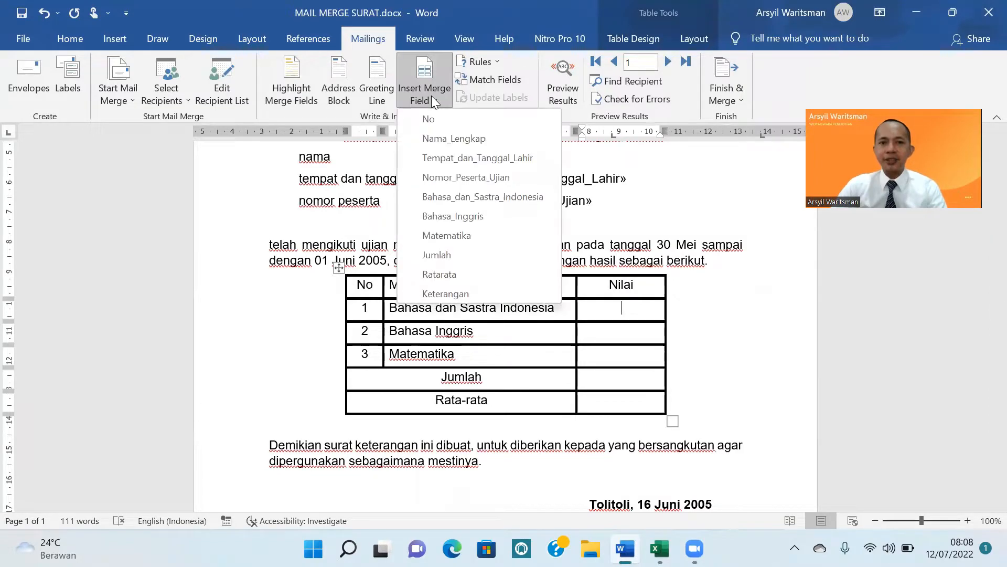
pyautogui.click(435, 198)
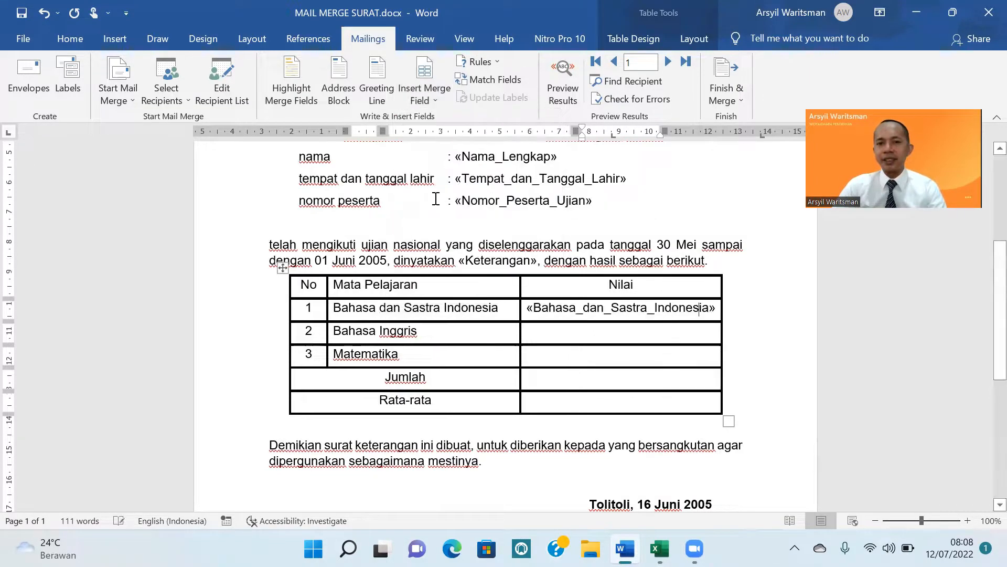
pyautogui.click(544, 332)
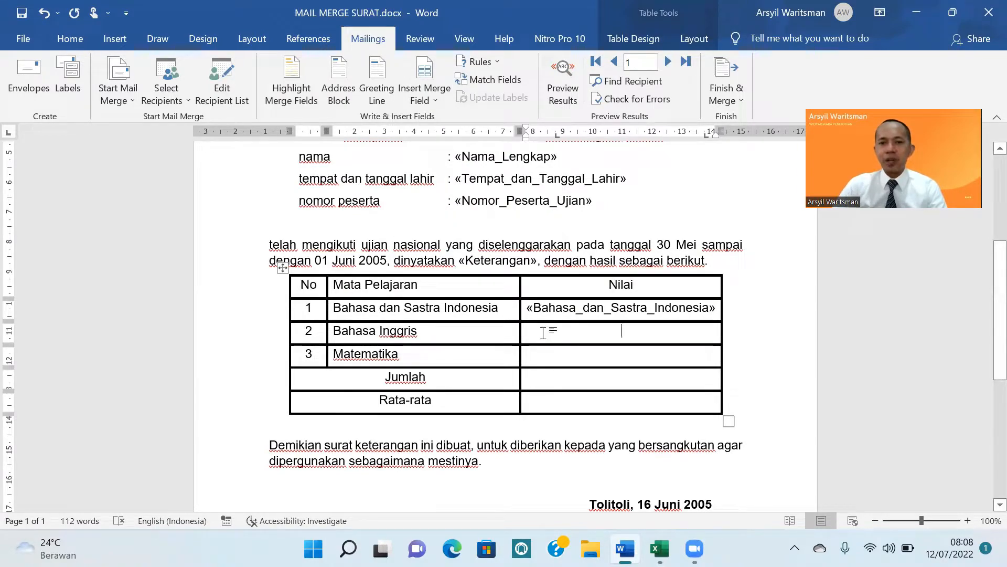
pyautogui.click(435, 104)
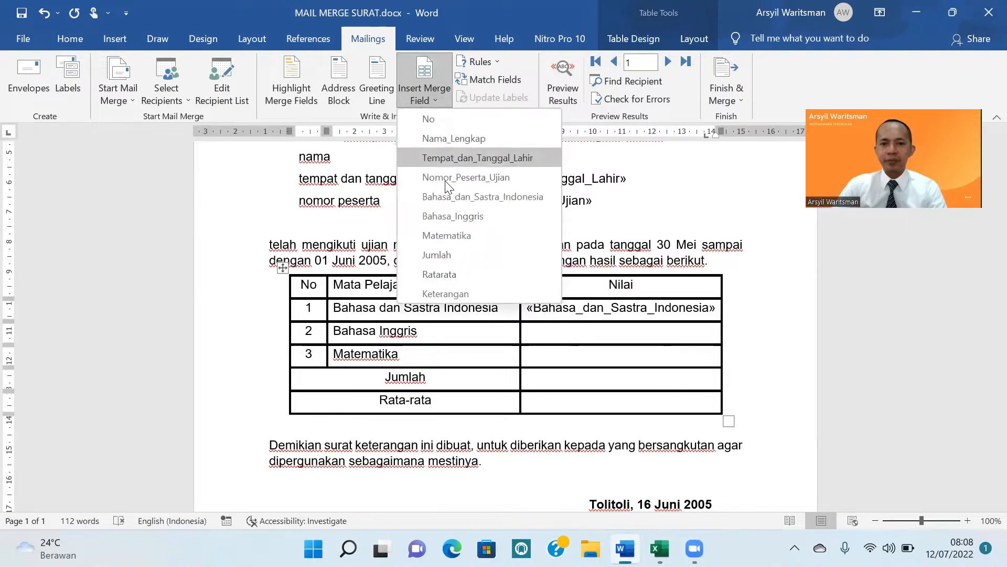
pyautogui.click(450, 219)
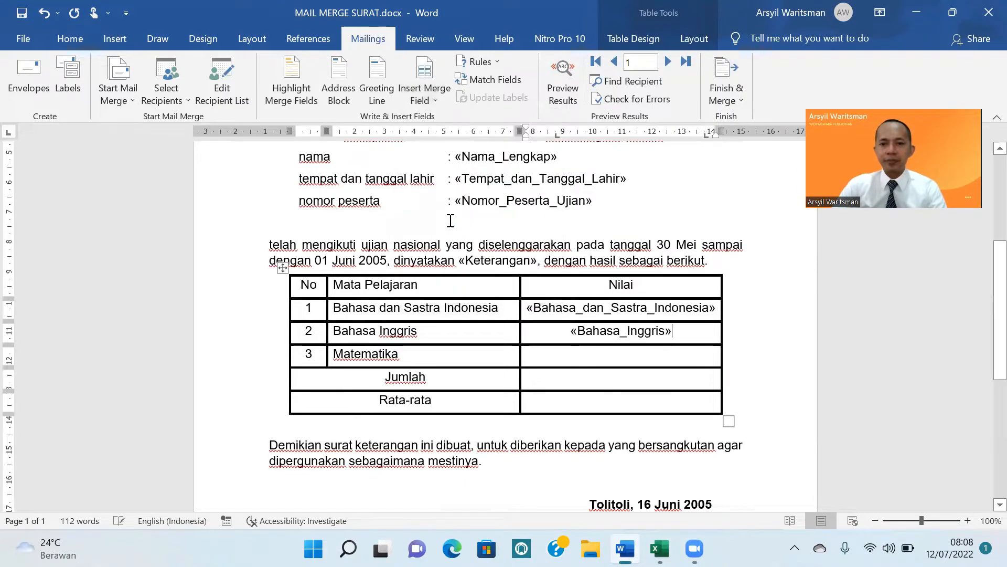
# Insert the Matematika merge field in the Nilai cell of table row 3.
pyautogui.click(560, 359)
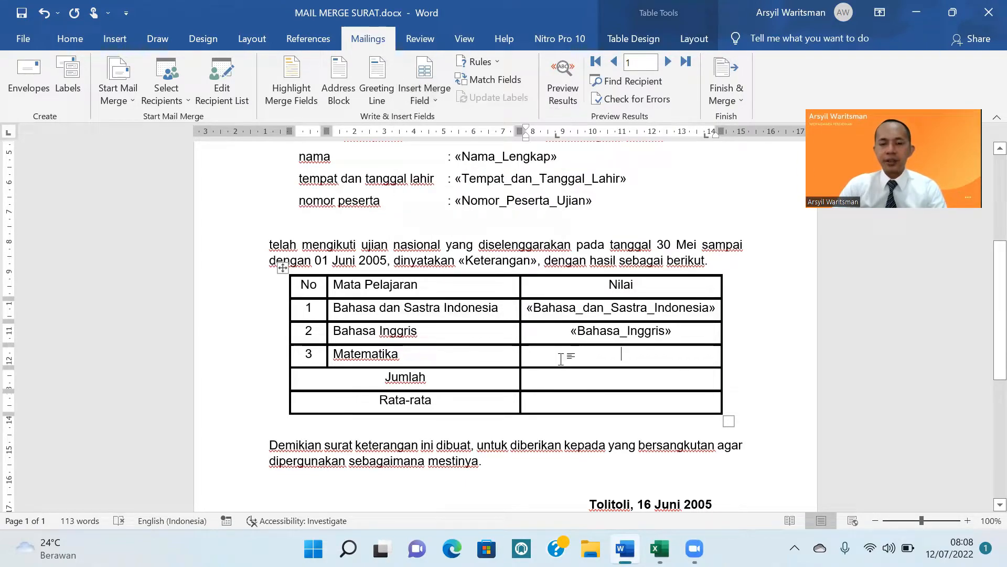
pyautogui.click(431, 103)
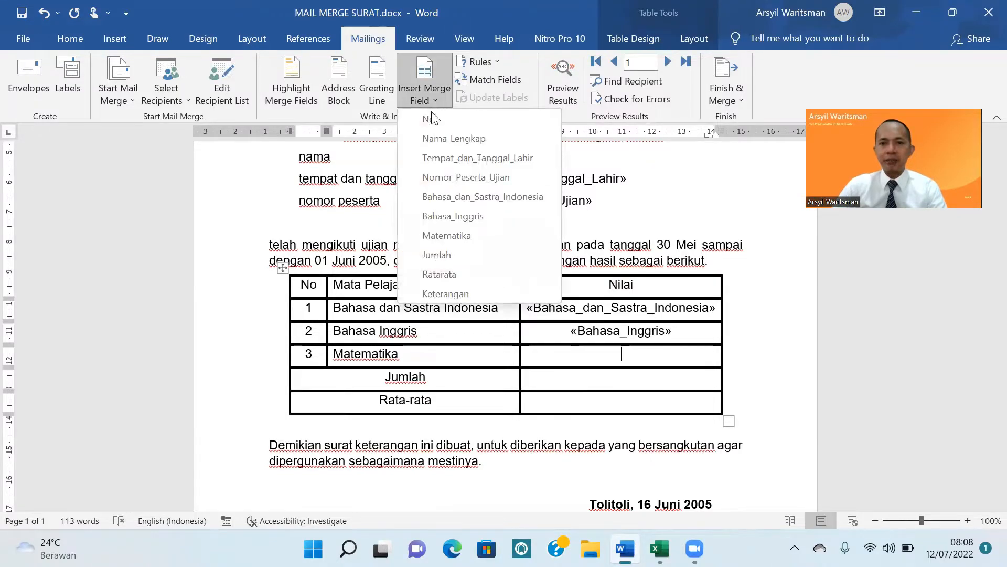
pyautogui.click(440, 234)
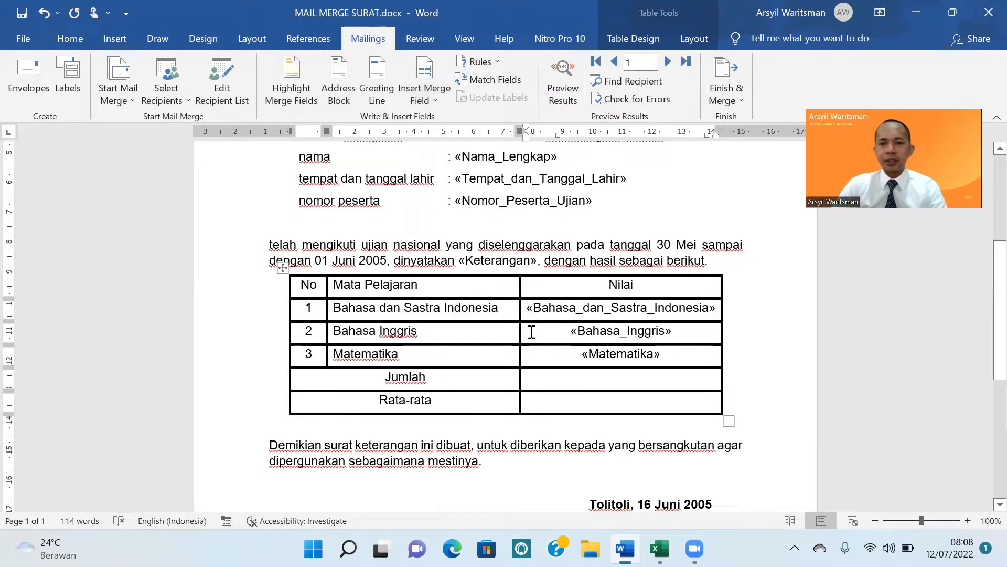
# Insert the Jumlah and Ratarata merge fields in the Nilai cells of the Jumlah and Rata-rata rows.
pyautogui.click(568, 383)
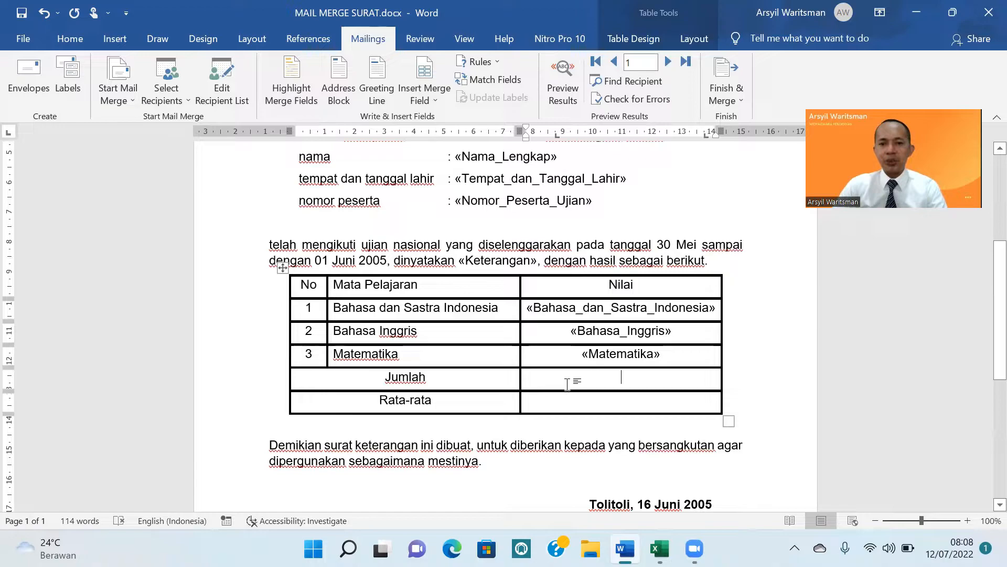
pyautogui.click(435, 103)
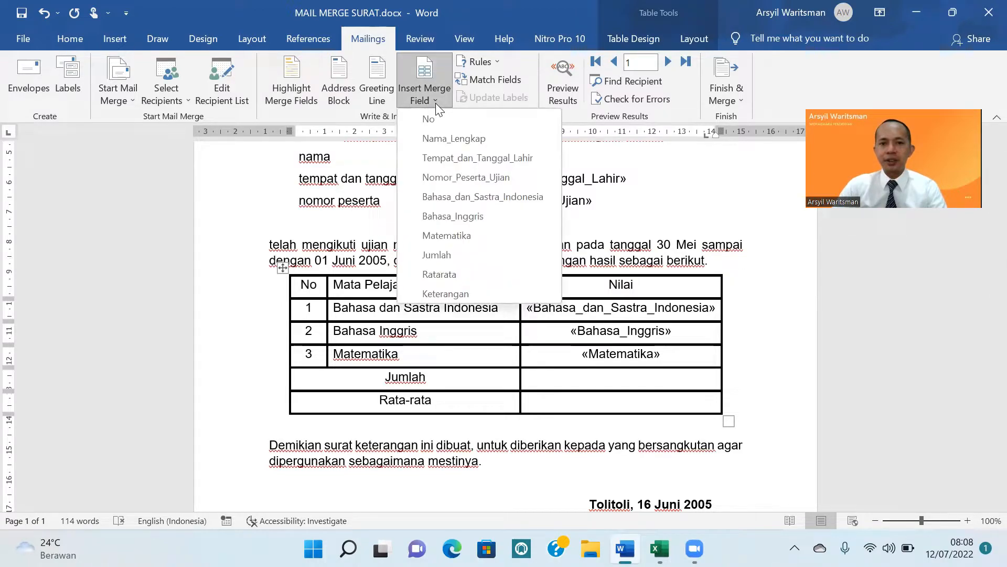
pyautogui.click(453, 257)
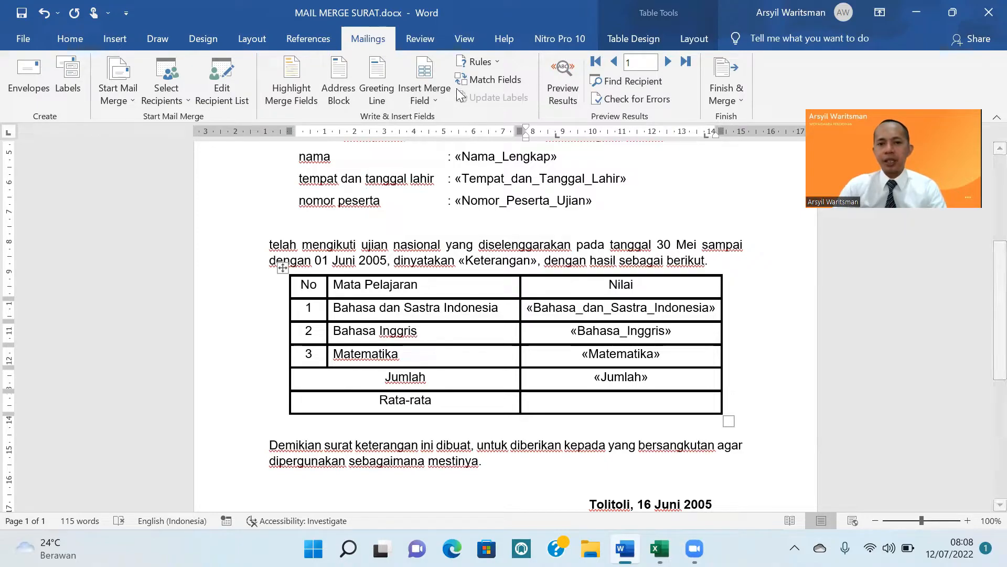
pyautogui.click(438, 101)
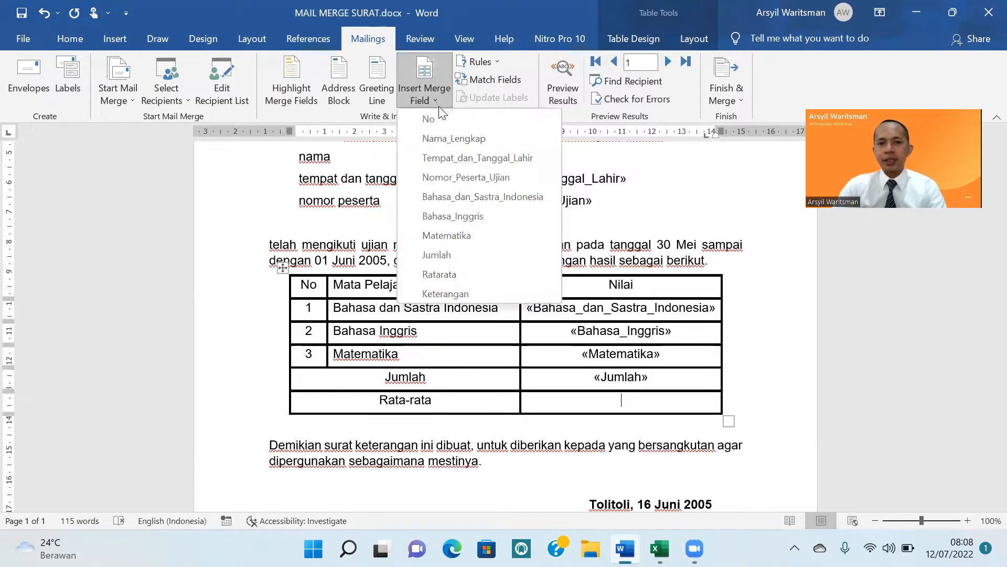
pyautogui.click(454, 275)
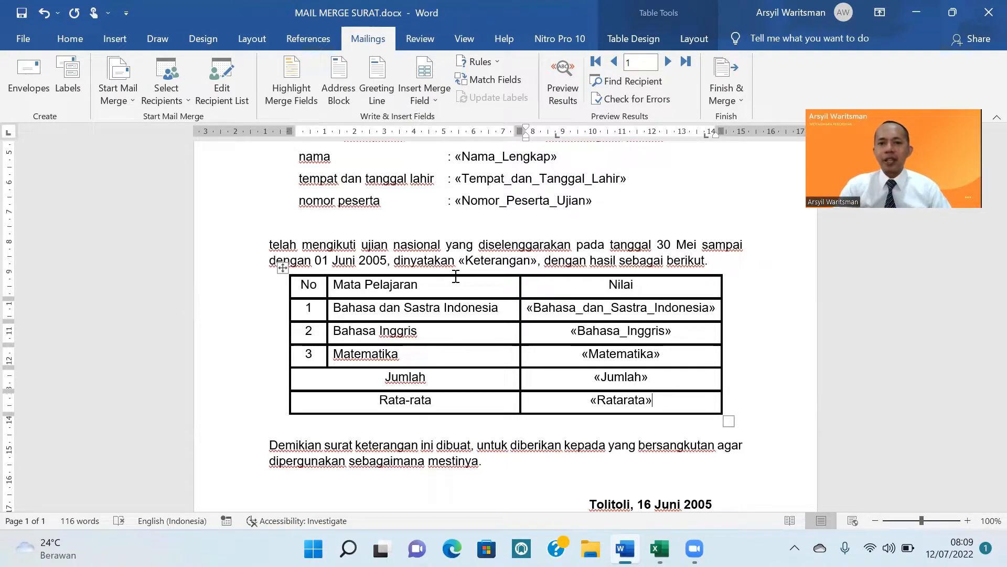
# Review the placed merge fields and preview the letter with the recipient data filled in.
pyautogui.scroll(2, 456, 277)
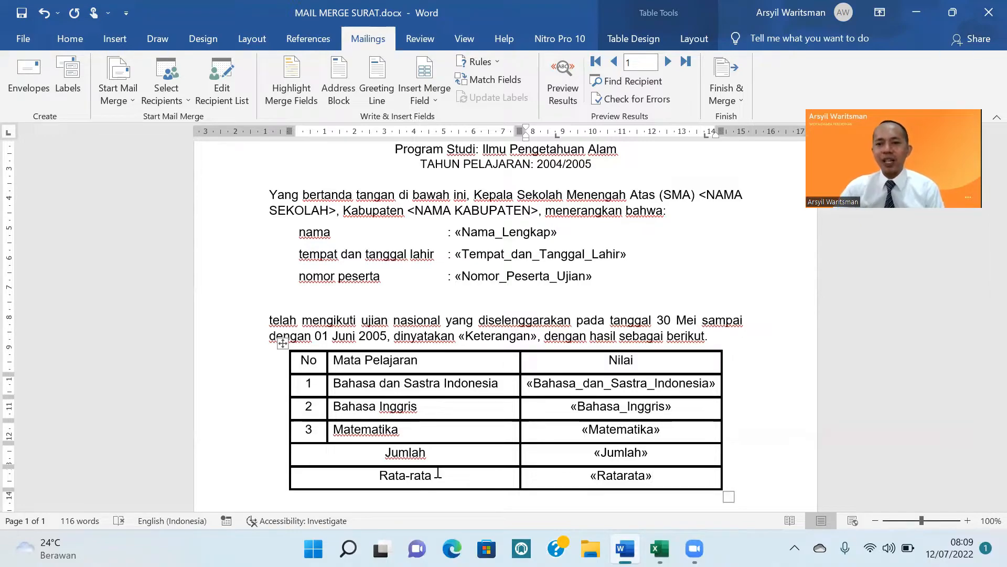
pyautogui.scroll(-3, 542, 365)
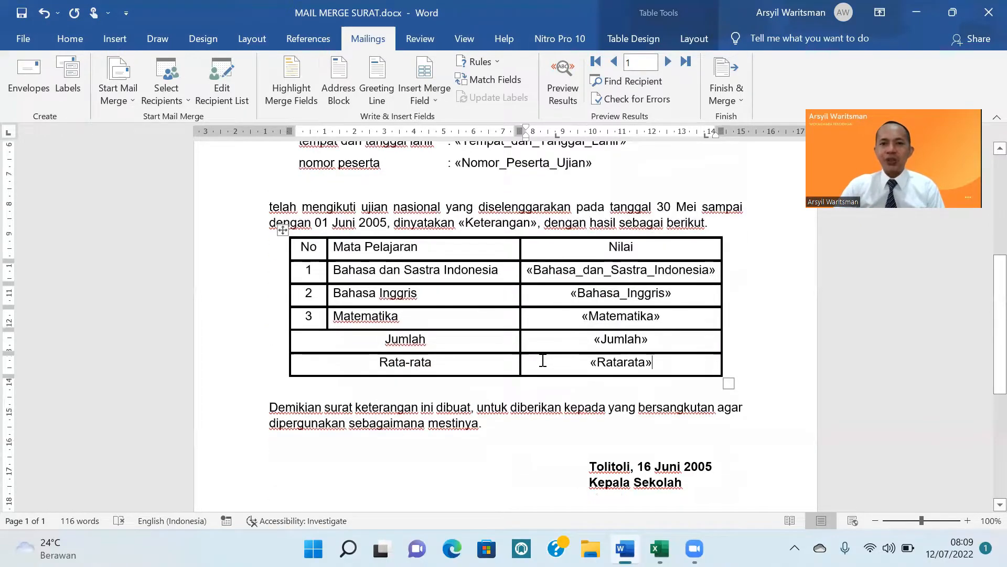
pyautogui.scroll(4, 542, 366)
pyautogui.scroll(-3, 550, 333)
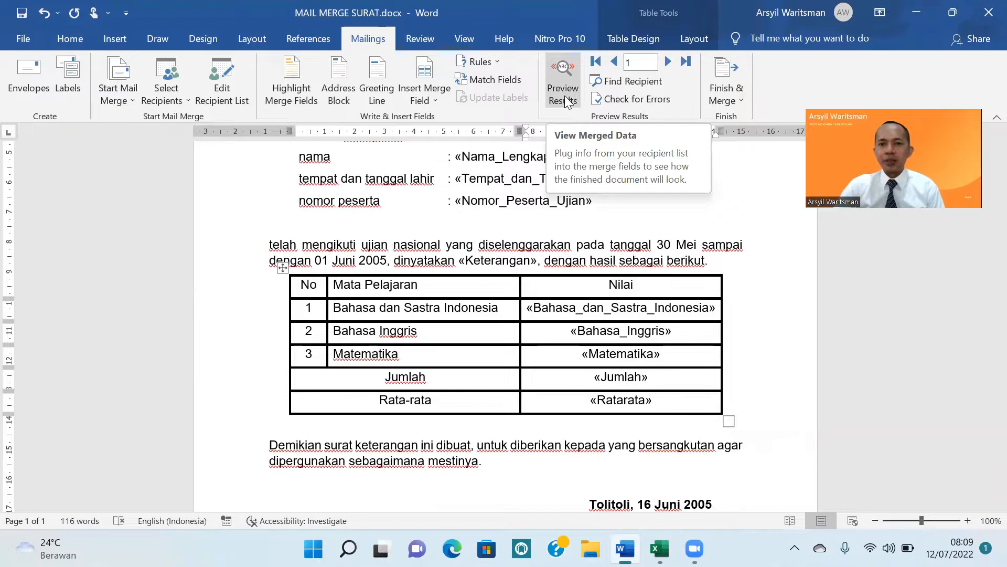
pyautogui.click(565, 95)
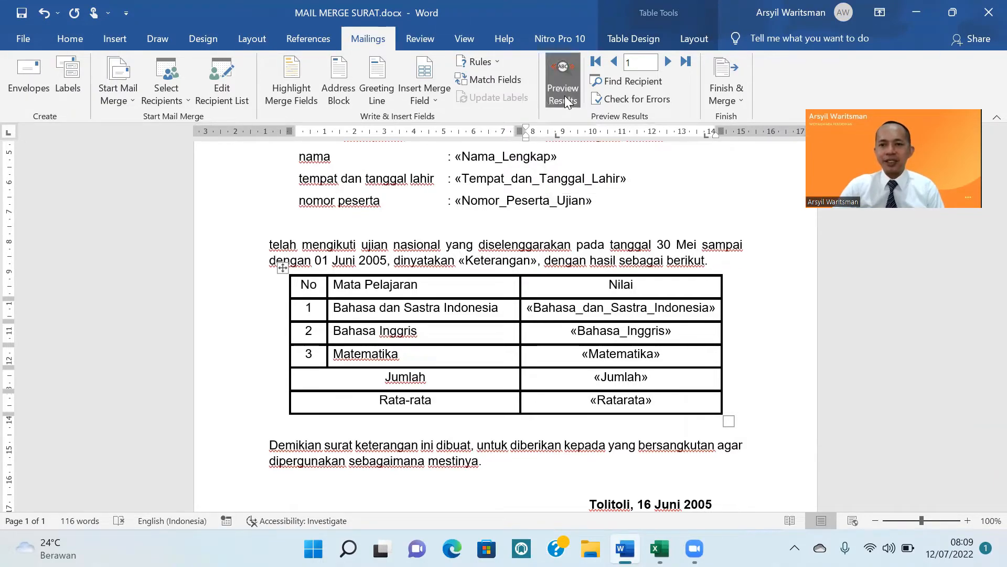
pyautogui.scroll(1, 591, 262)
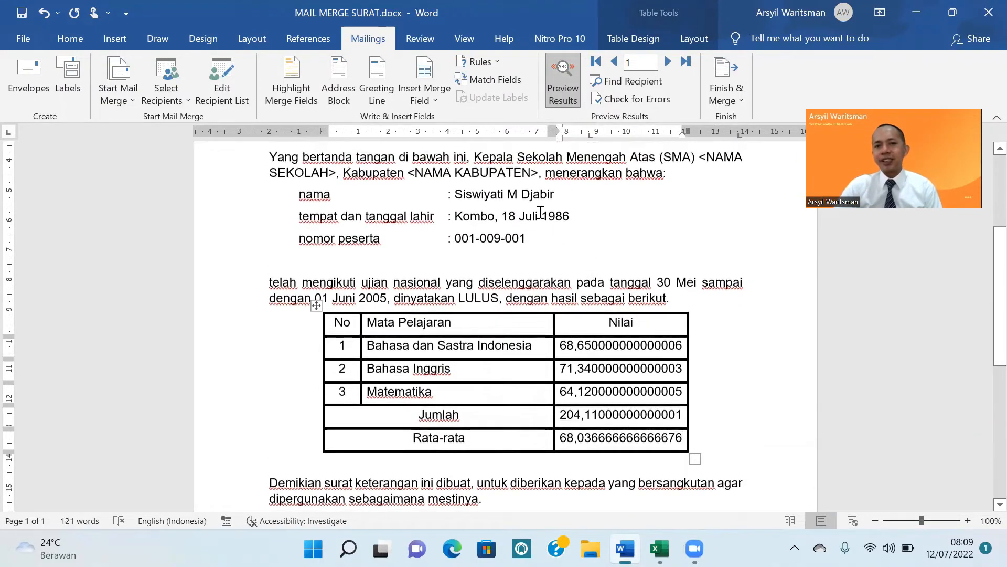
pyautogui.scroll(2, 541, 210)
pyautogui.scroll(-2, 528, 244)
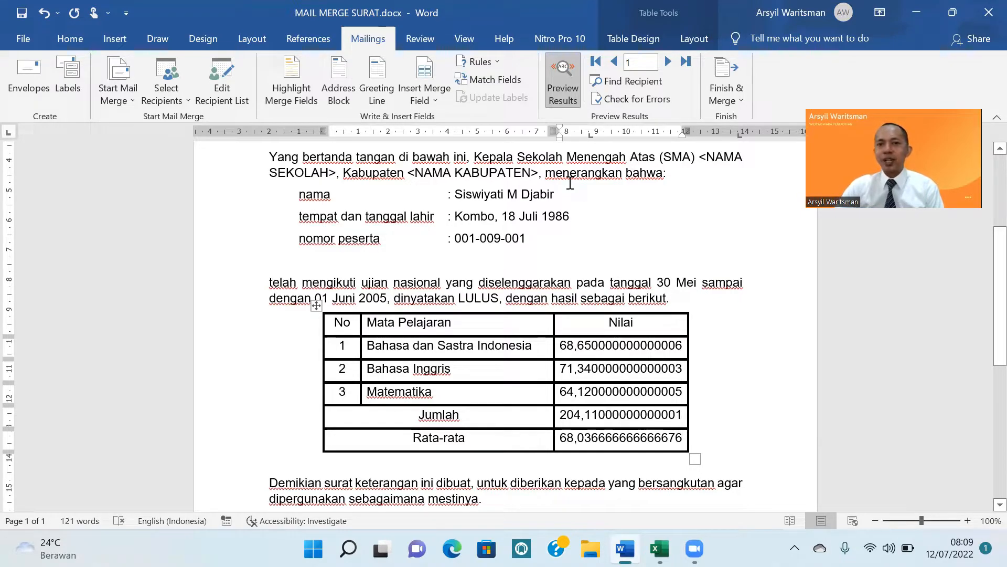
pyautogui.scroll(1, 577, 183)
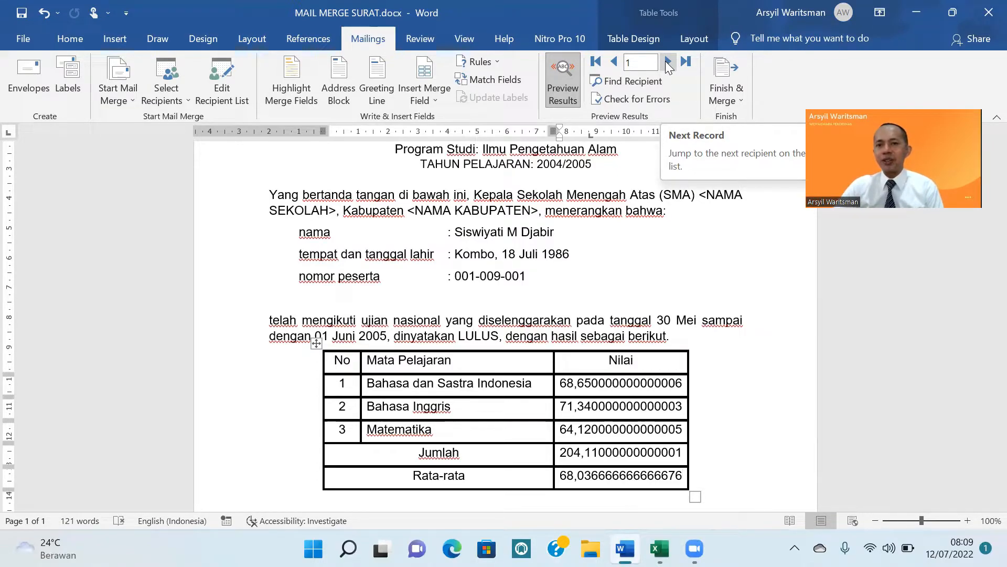
# Browse the previewed recipient records forward to record 5 and back to record 2.
pyautogui.click(668, 63)
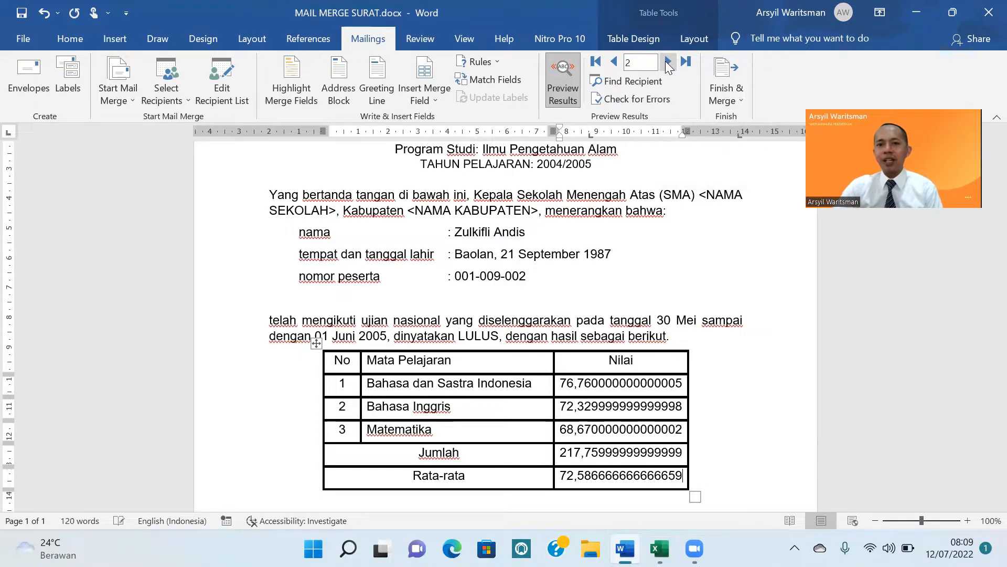
pyautogui.click(667, 62)
pyautogui.click(667, 62)
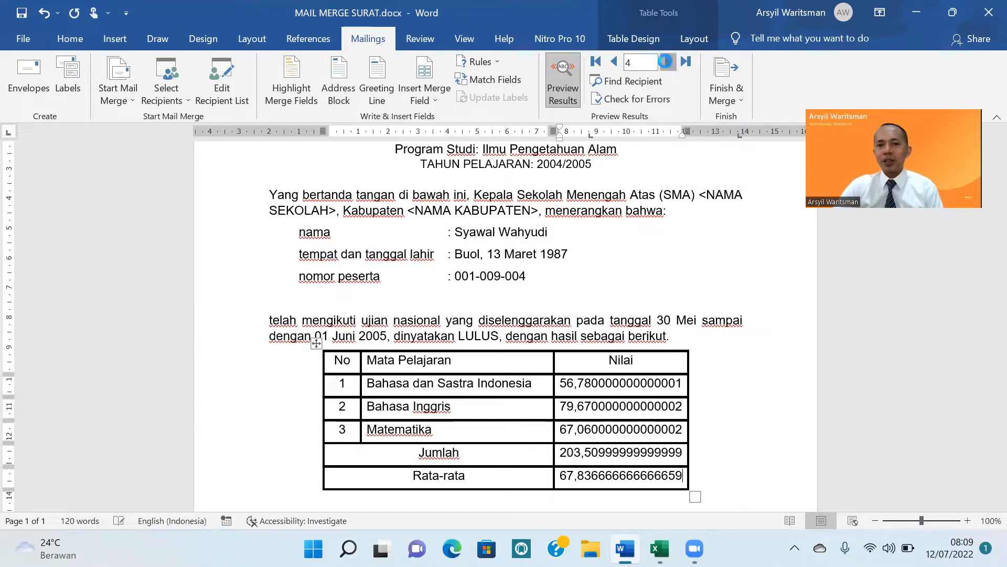
pyautogui.click(667, 63)
pyautogui.click(614, 62)
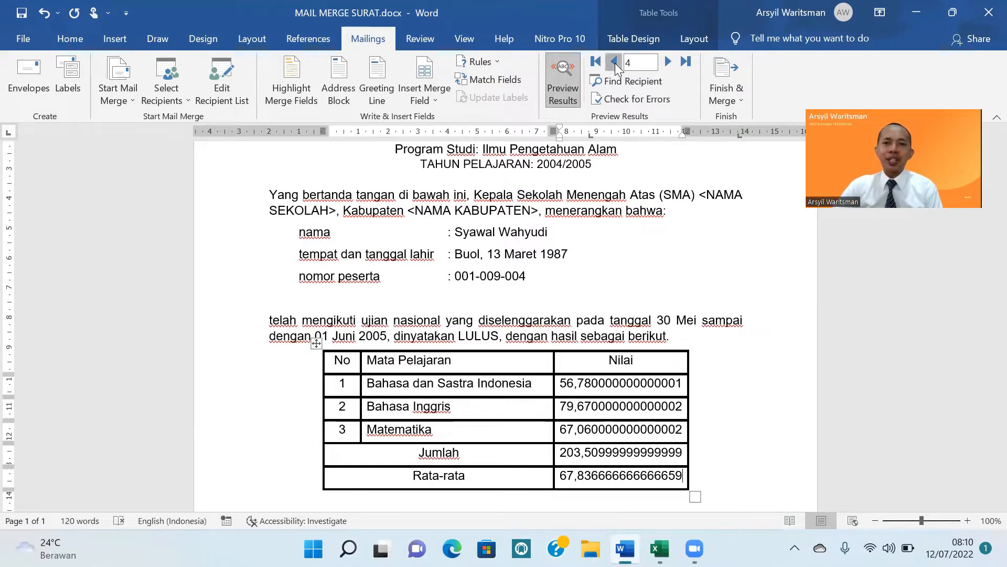
pyautogui.click(614, 62)
pyautogui.click(614, 62)
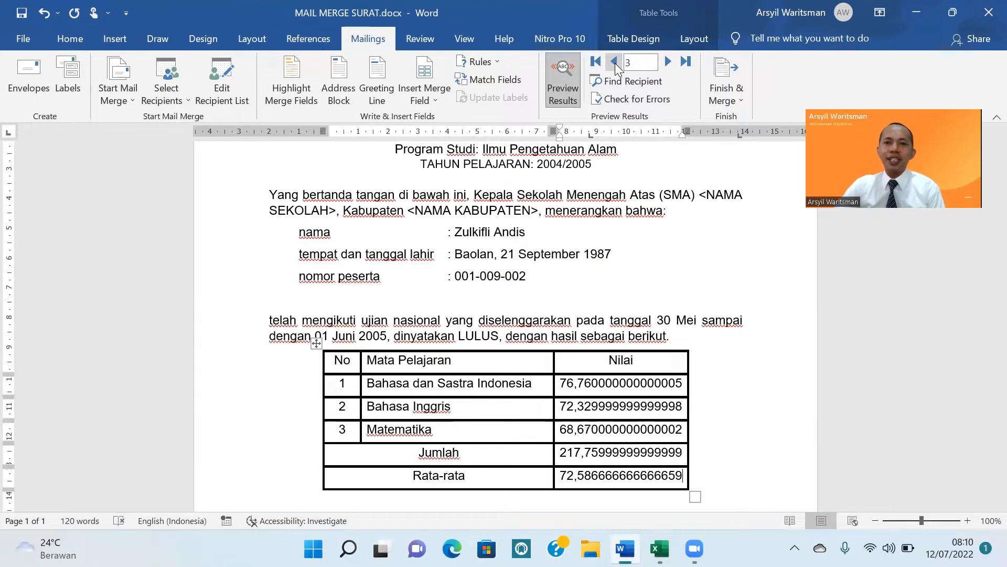
# Examine the decimals of the Bahasa dan Sastra Indonesia, Bahasa Inggris and Jumlah values in the previewed Nilai column.
pyautogui.click(586, 385)
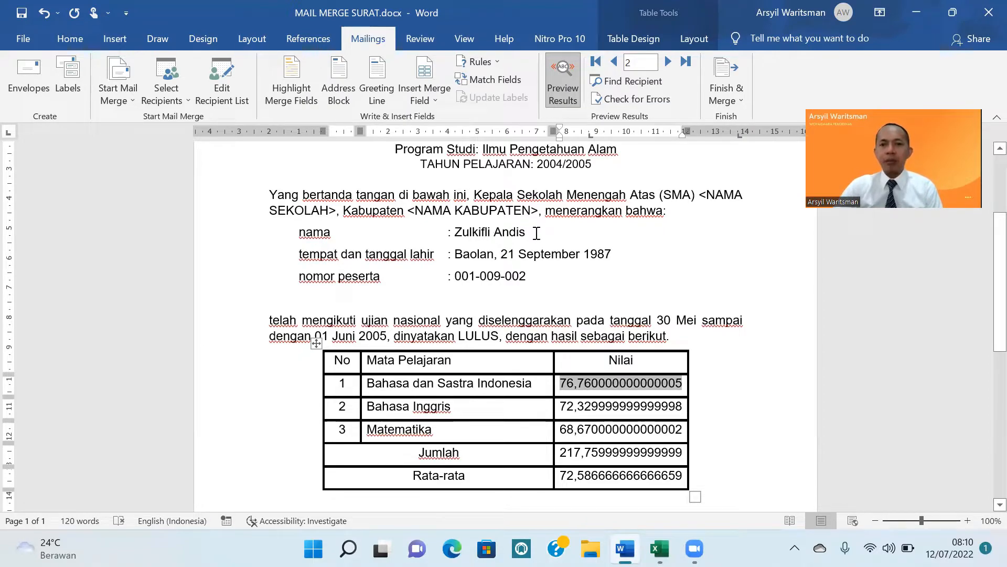
pyautogui.click(619, 408)
pyautogui.scroll(-3, 618, 394)
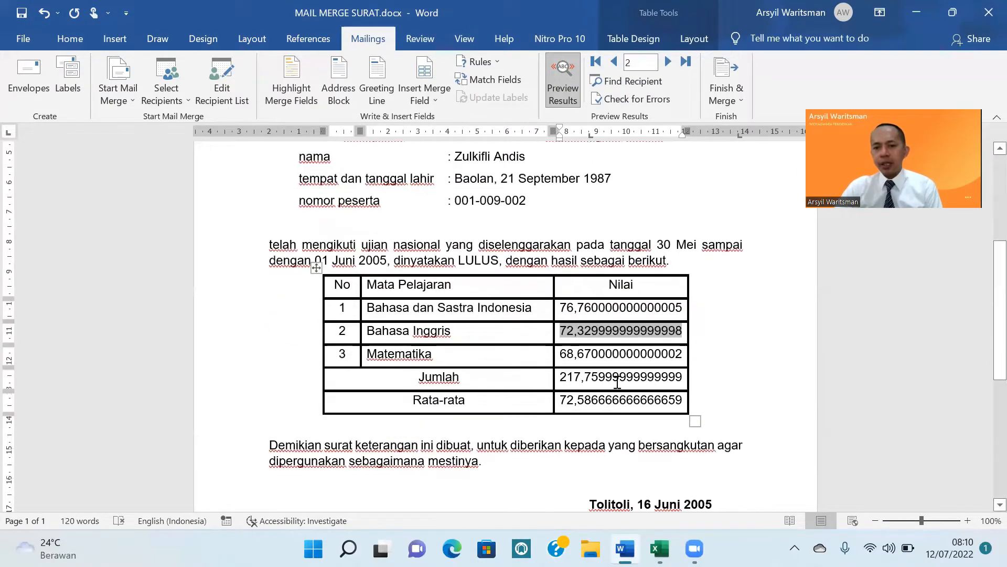
pyautogui.click(618, 378)
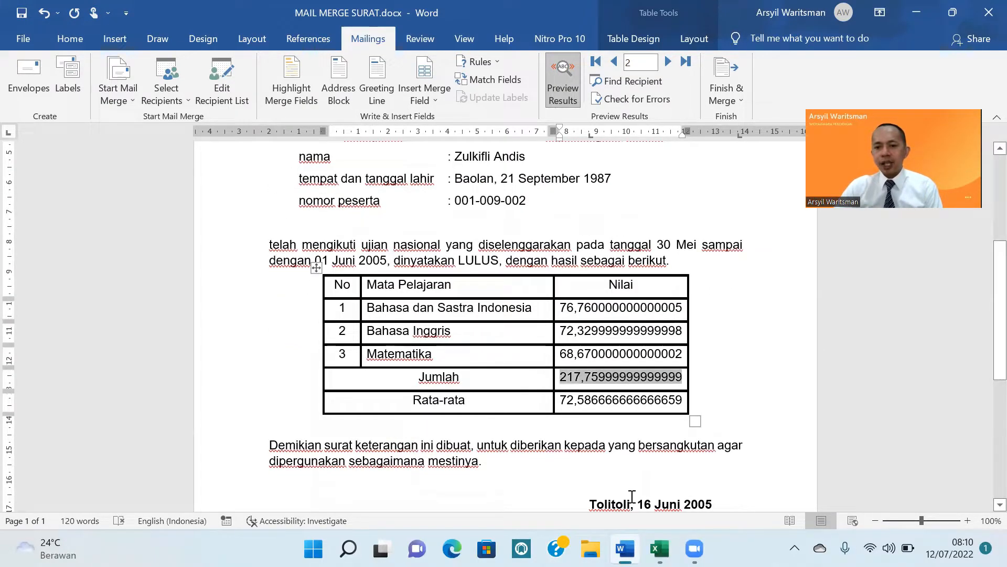
# Switch to the Excel workbook MAIL MERGE SURAT.xlsx and inspect the source values in cells H6 and F5.
pyautogui.hotkey('alt', 'Tab')
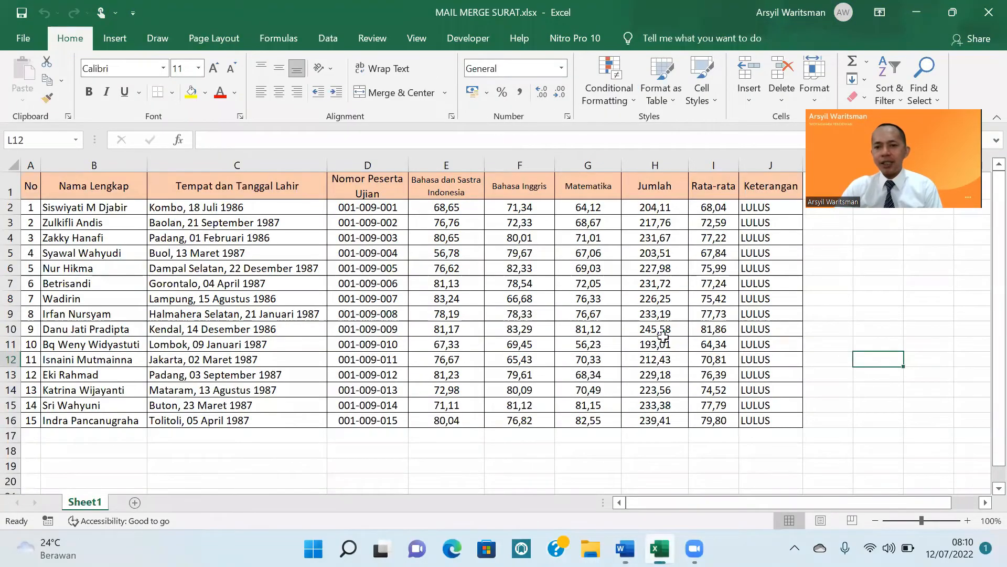
pyautogui.click(664, 269)
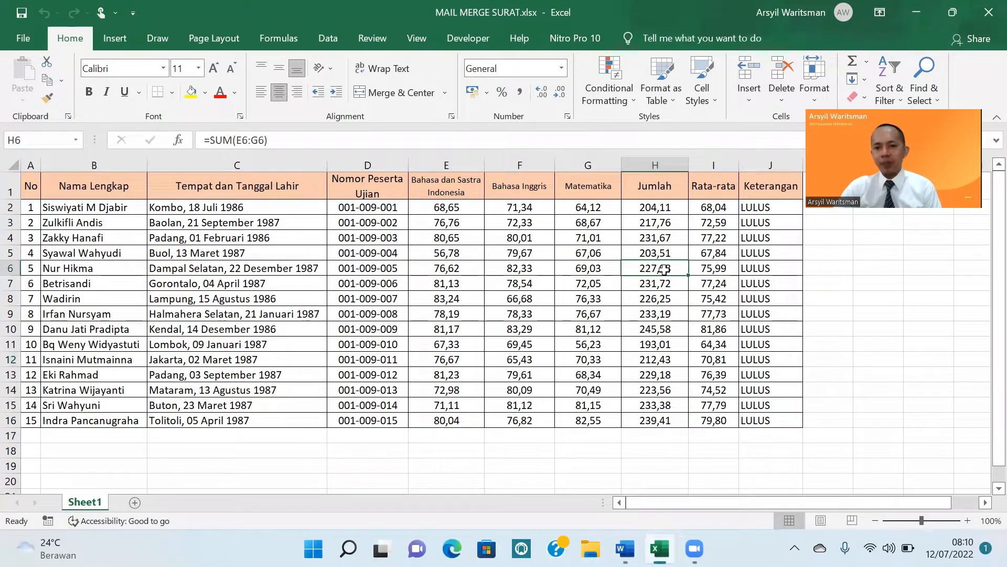
pyautogui.click(521, 254)
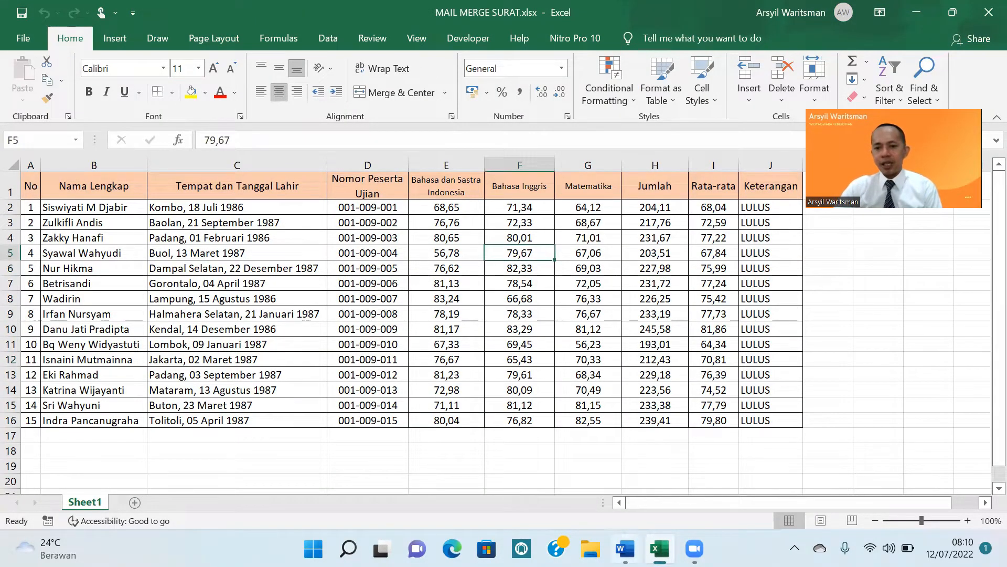
# Return to the letter in Word, check the previewed Matematika score, and go back to record 1.
pyautogui.moveTo(624, 549)
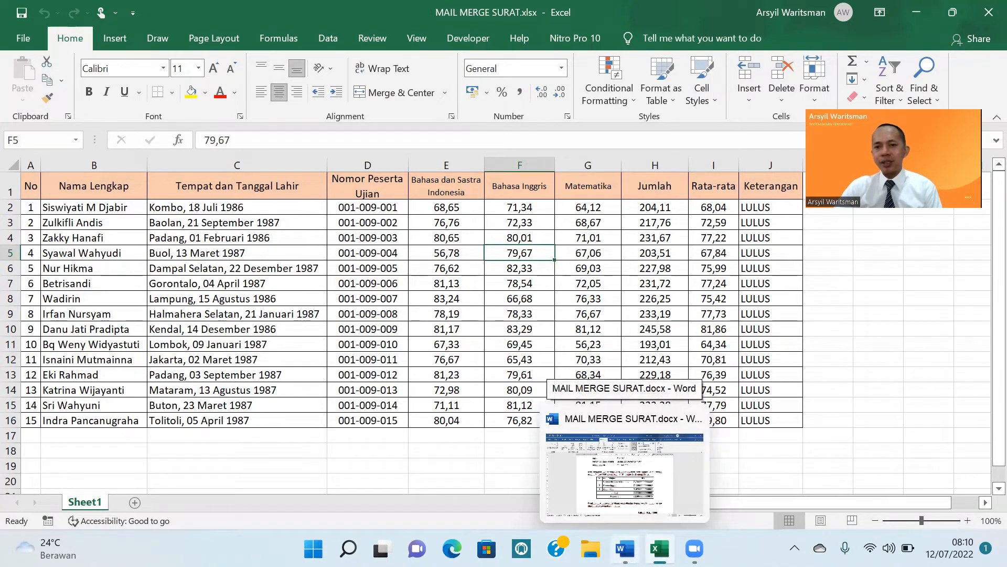
pyautogui.click(624, 473)
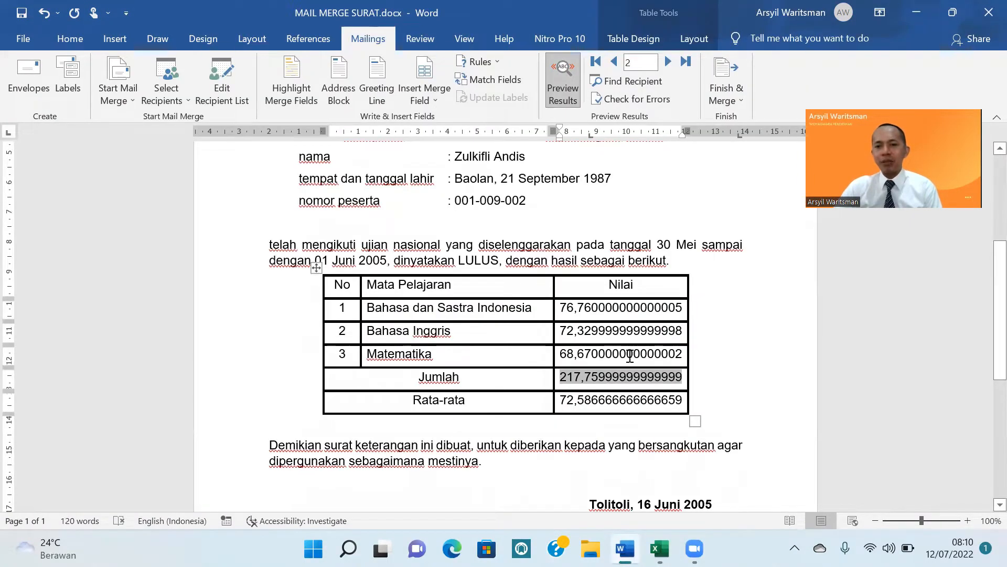
pyautogui.click(630, 356)
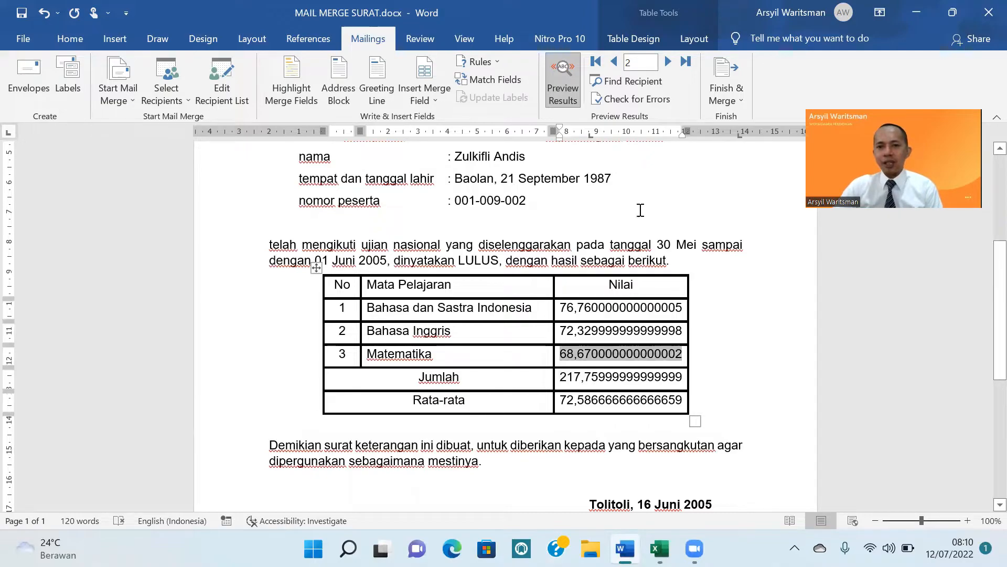
pyautogui.click(614, 62)
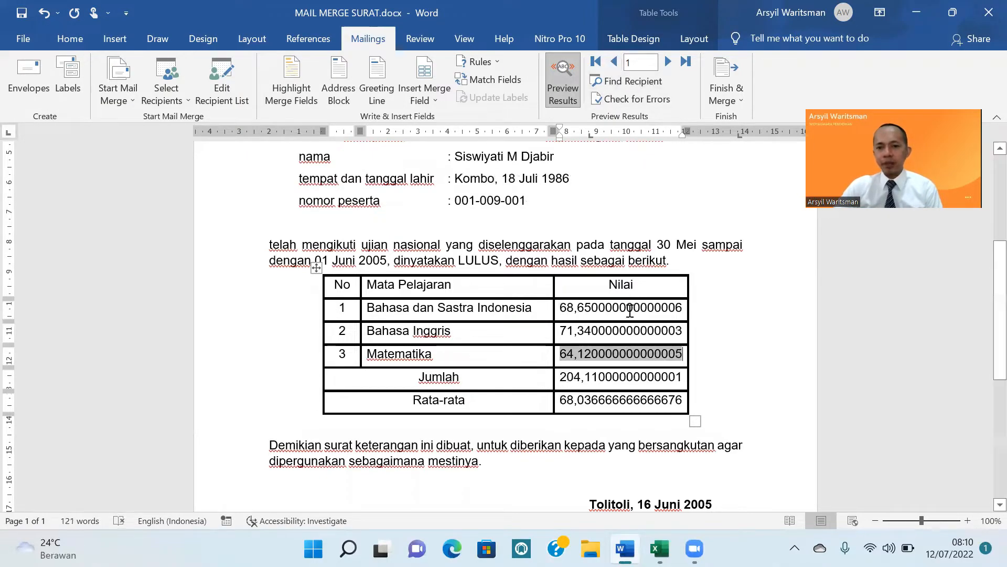
# Edit the Bahasa_dan_Sastra_Indonesia merge field code, appending the numeric switch \#"0,00" to format the score with two decimals.
pyautogui.click(630, 309)
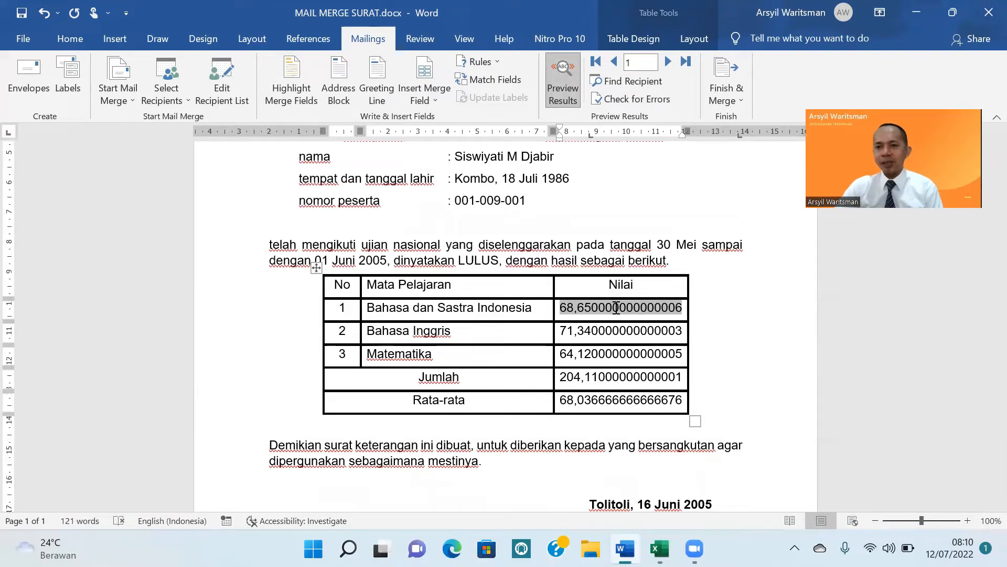
pyautogui.rightClick(615, 307)
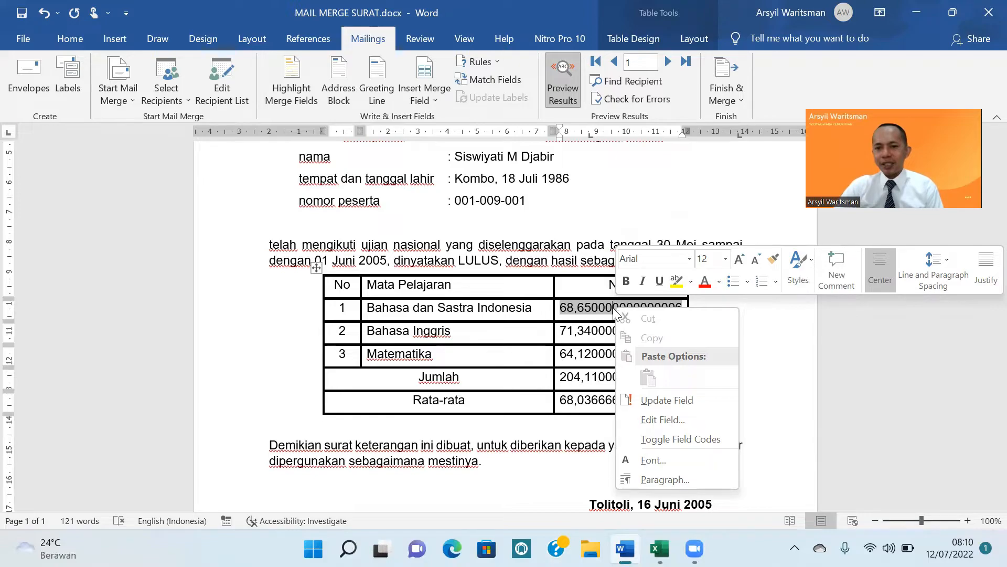
pyautogui.rightClick(589, 305)
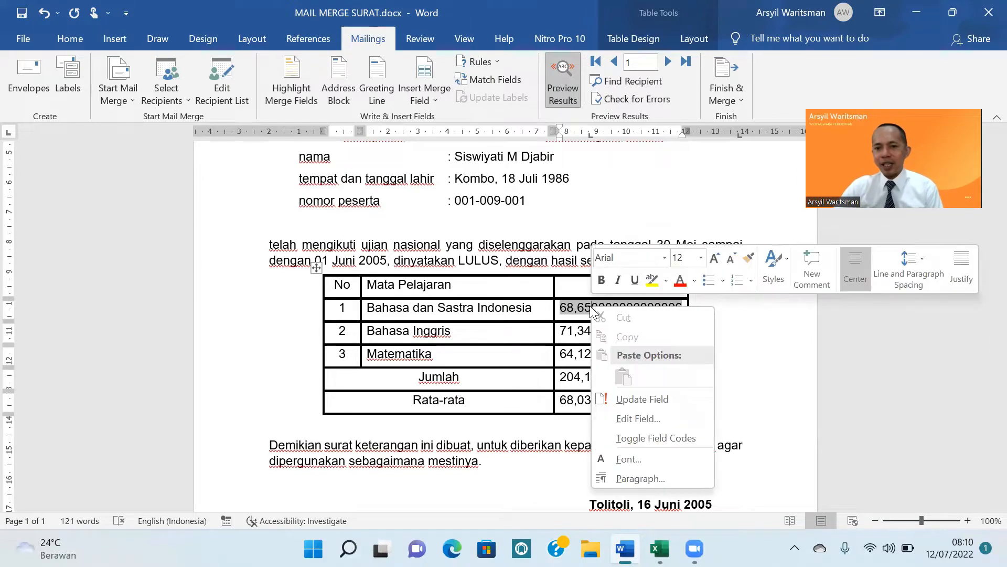
pyautogui.click(638, 420)
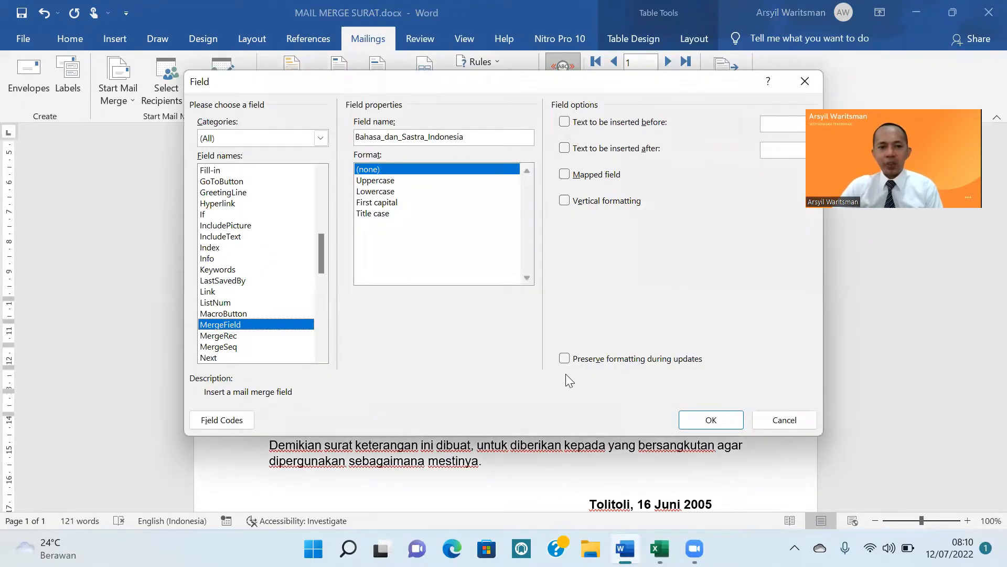
pyautogui.click(230, 420)
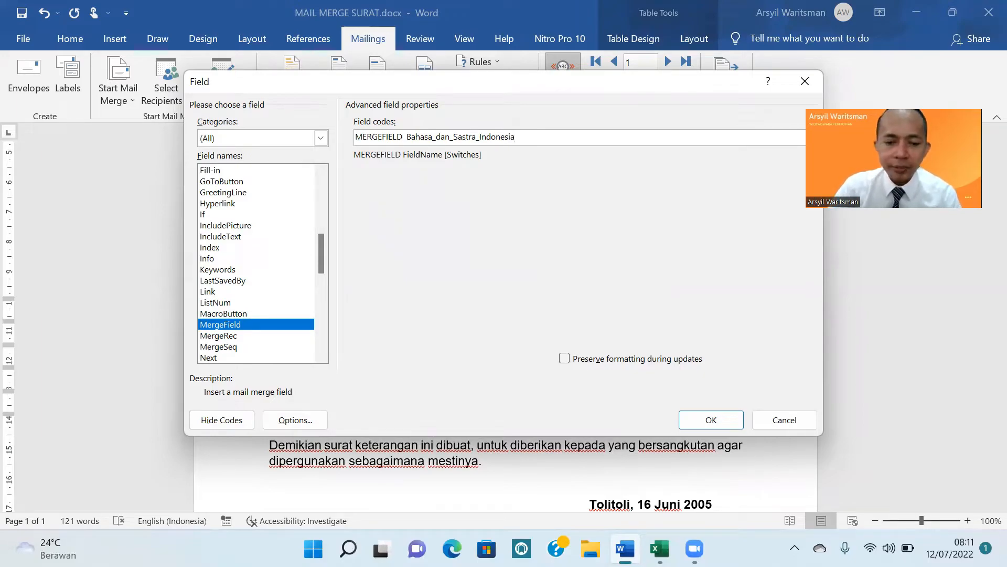
pyautogui.write('\\')
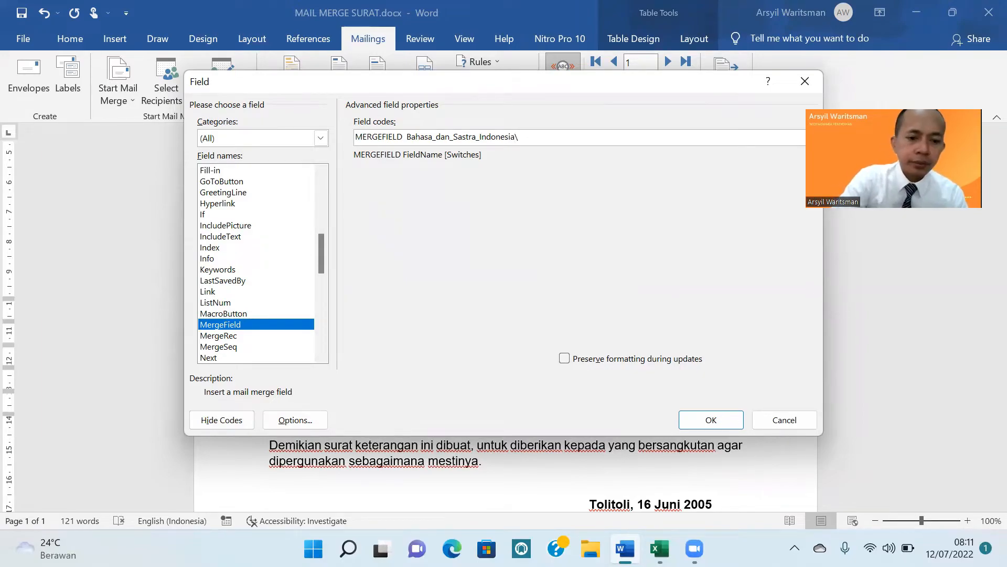
pyautogui.write('#')
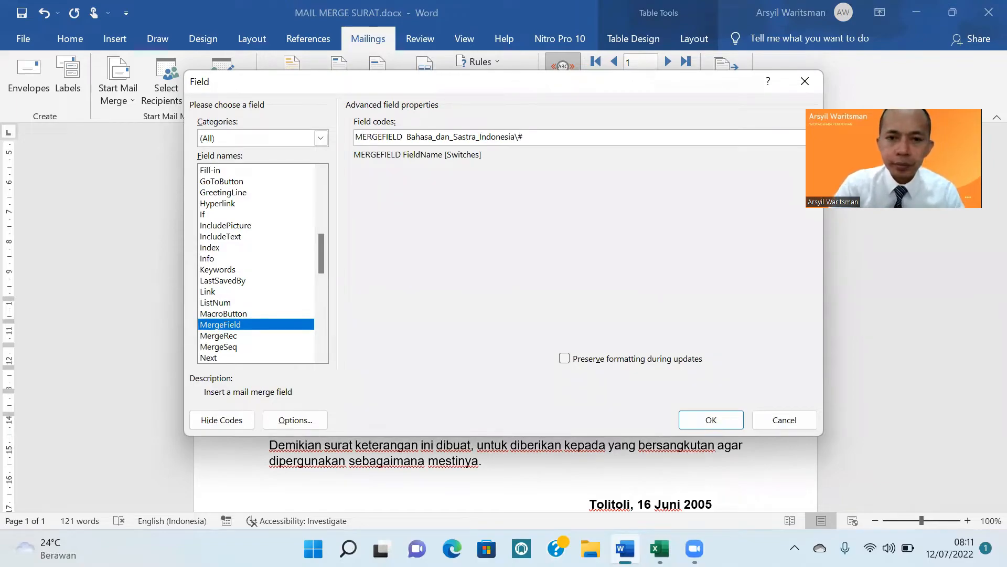
pyautogui.write('"0,')
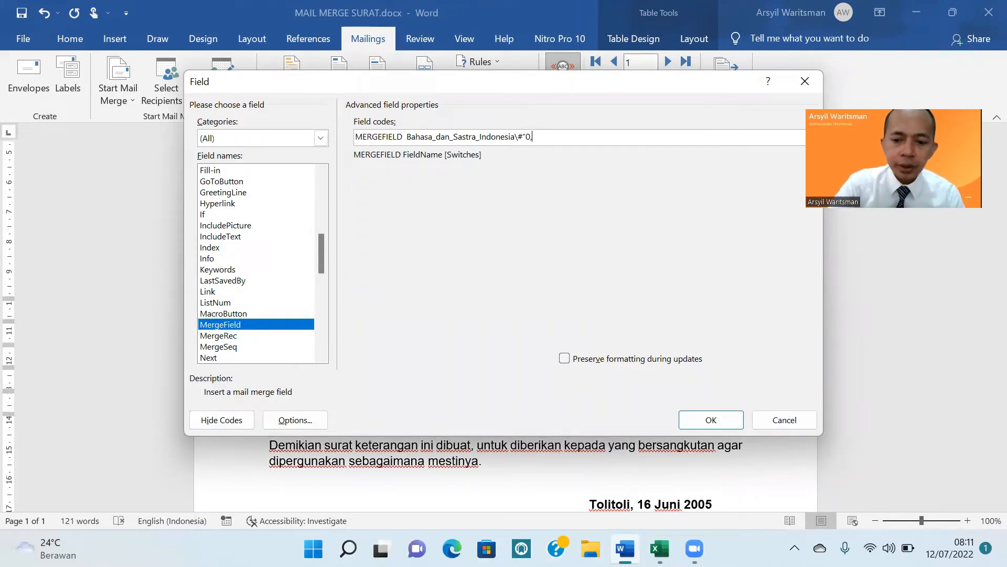
pyautogui.write('00')
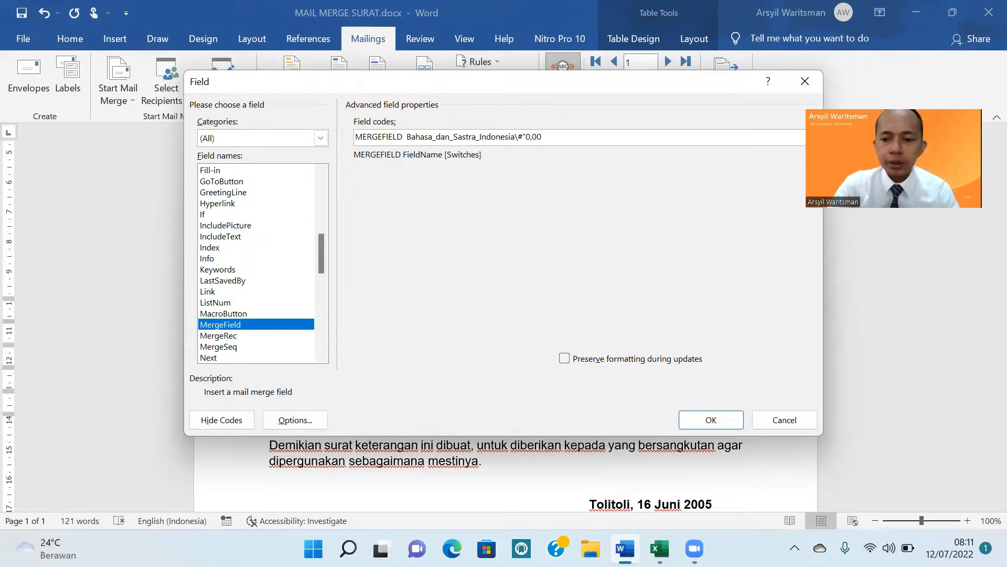
pyautogui.write('"')
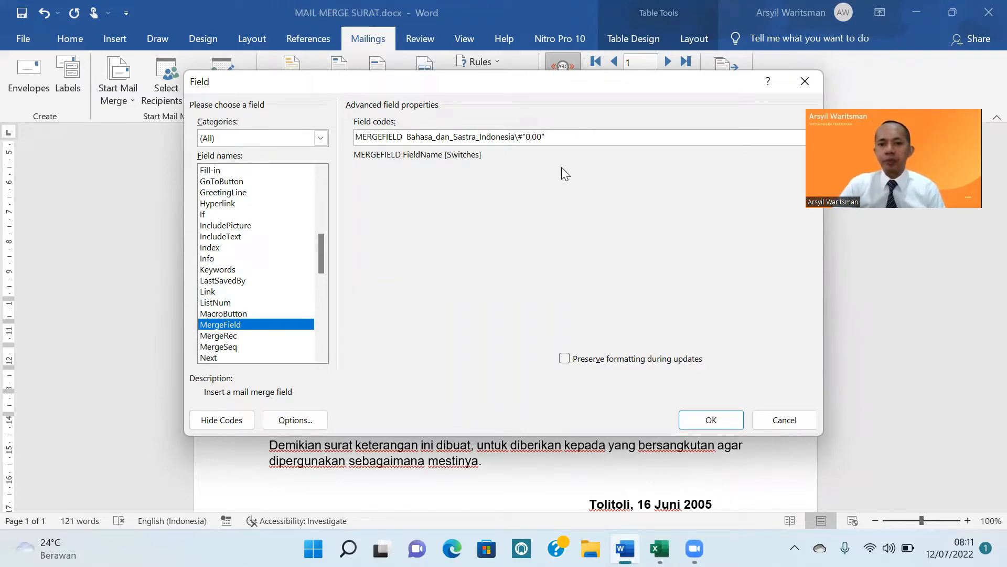
pyautogui.click(519, 138)
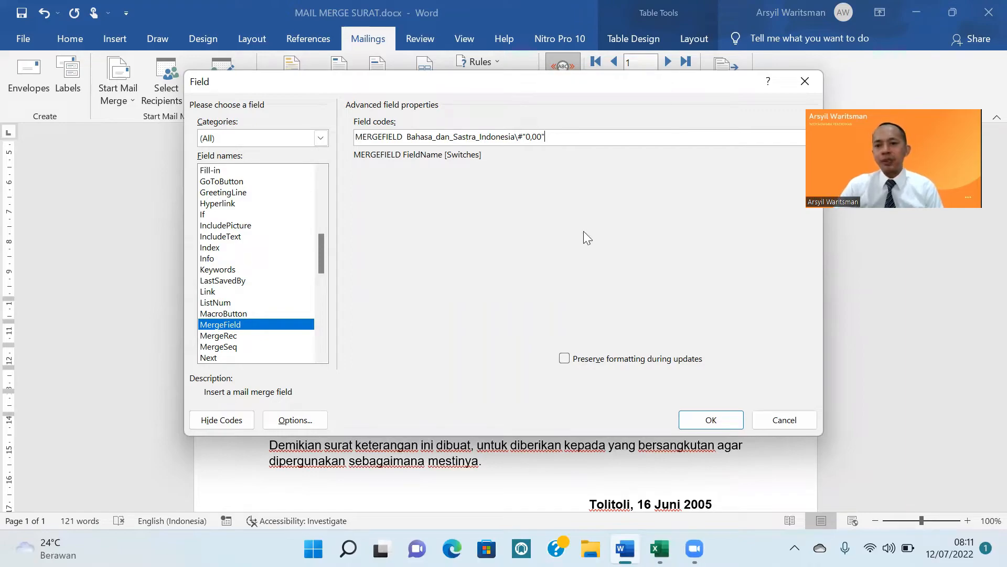
pyautogui.click(701, 423)
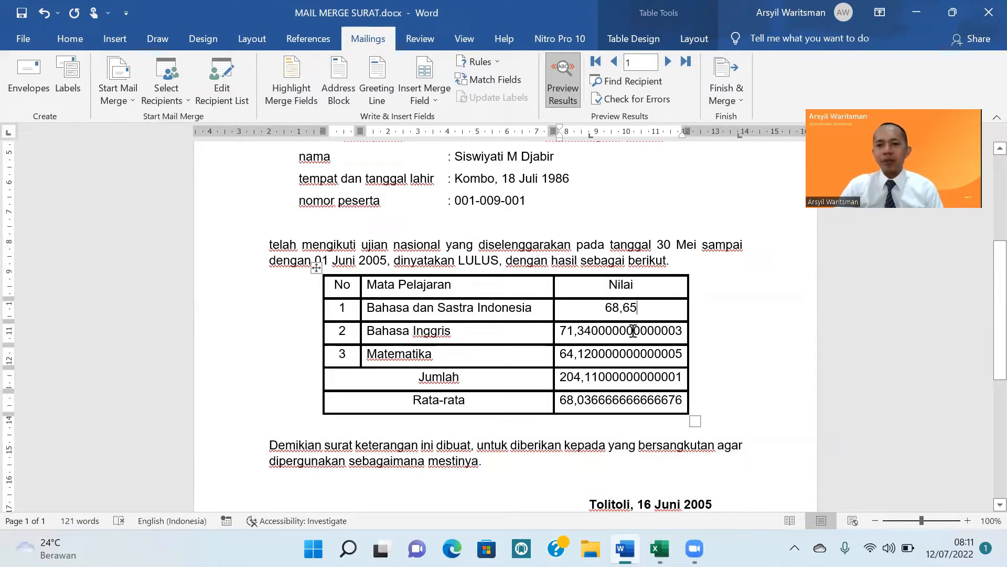
# Append the switch \#"0,00" to the Bahasa_Inggris merge field code, copy the switch for reuse, and apply the field change.
pyautogui.doubleClick(633, 331)
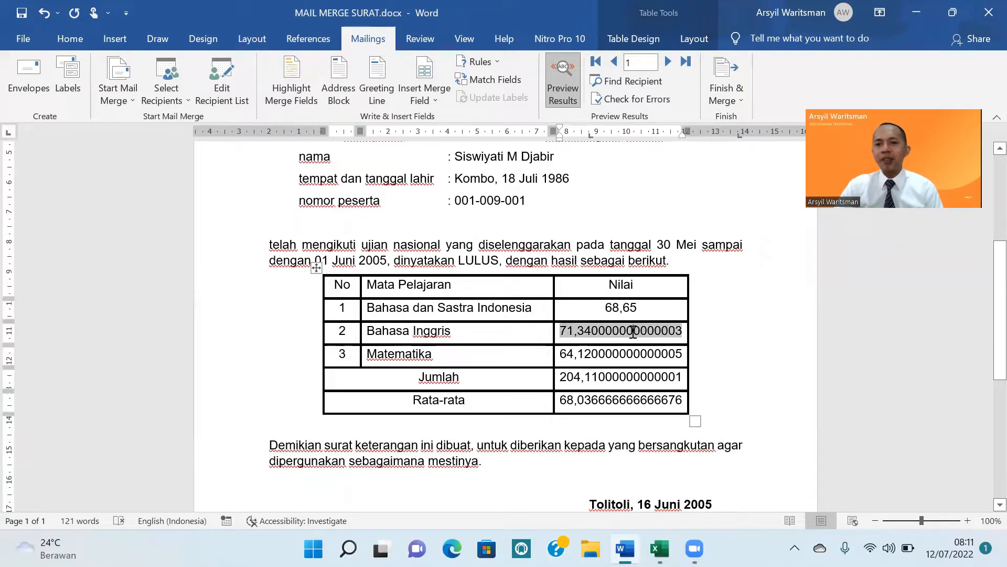
pyautogui.rightClick(633, 331)
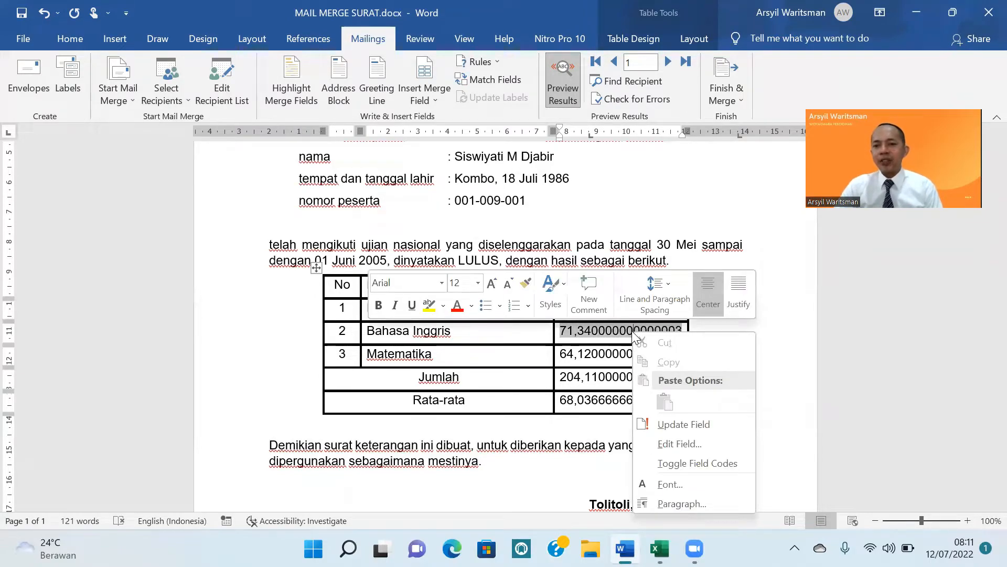
pyautogui.click(663, 443)
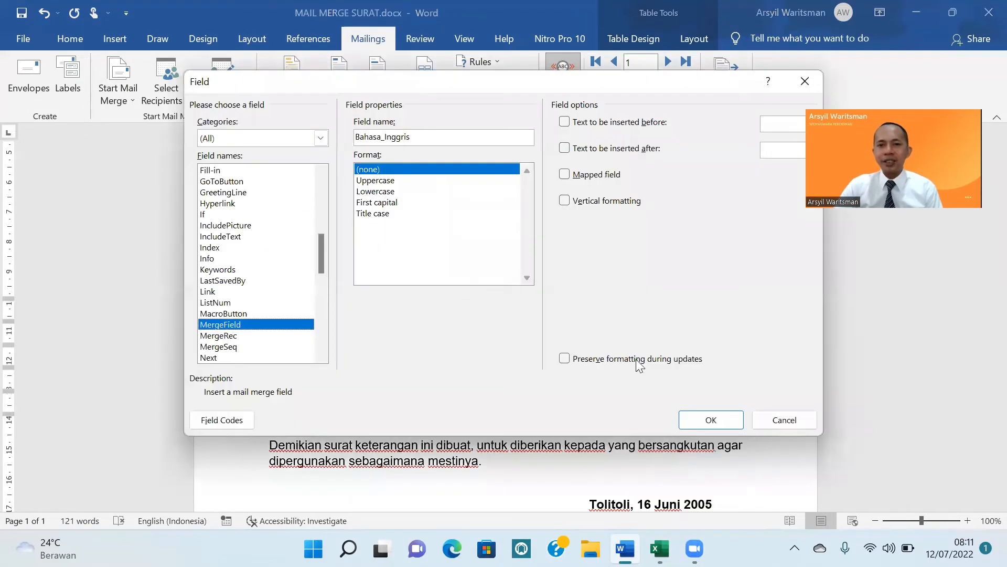
pyautogui.click(221, 420)
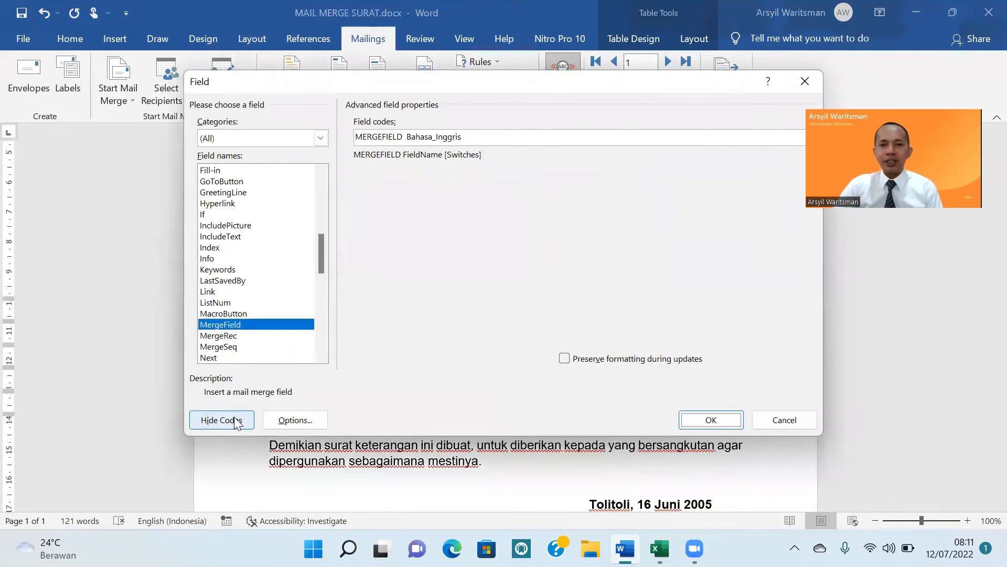
pyautogui.click(478, 135)
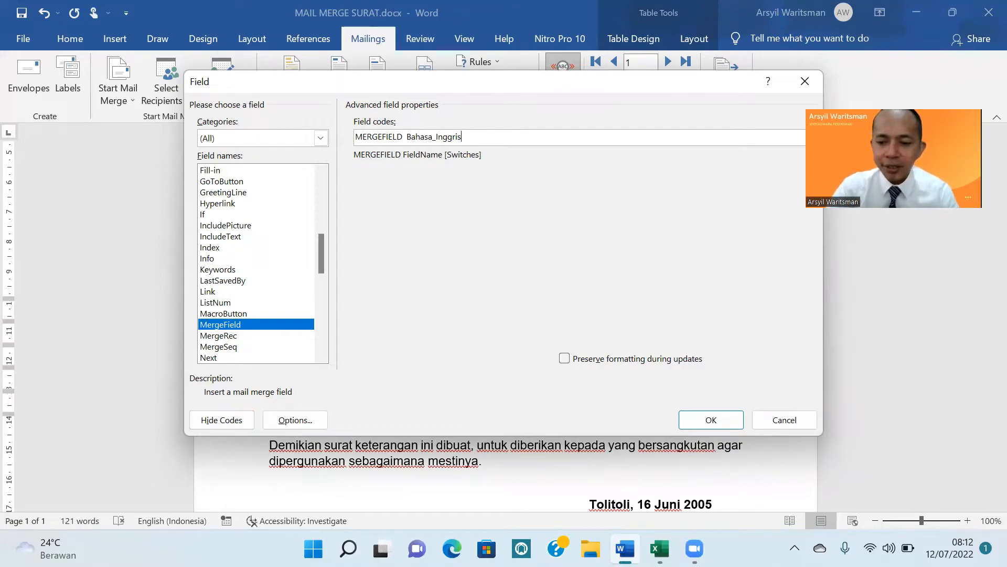
pyautogui.write('\\')
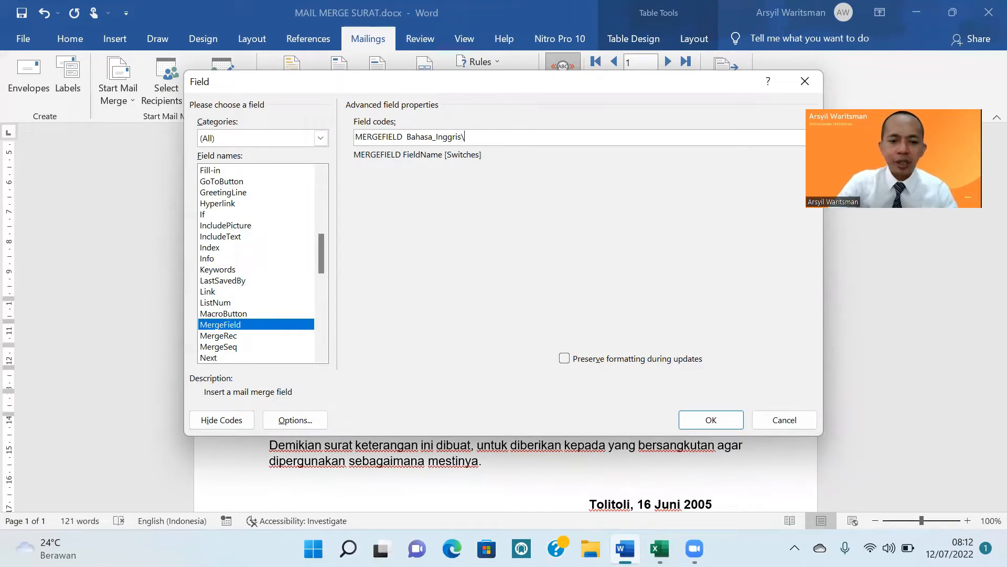
pyautogui.write('#')
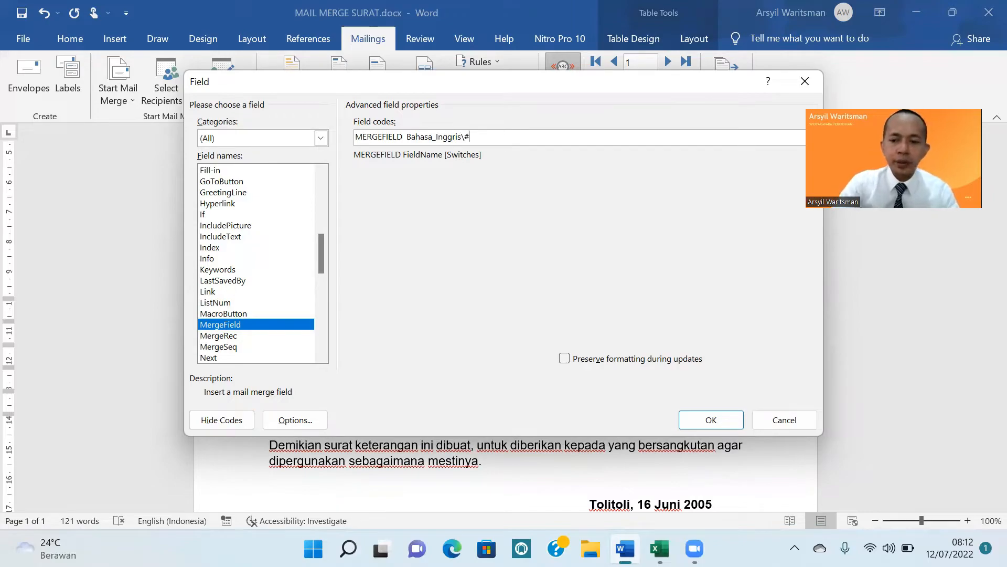
pyautogui.write('"')
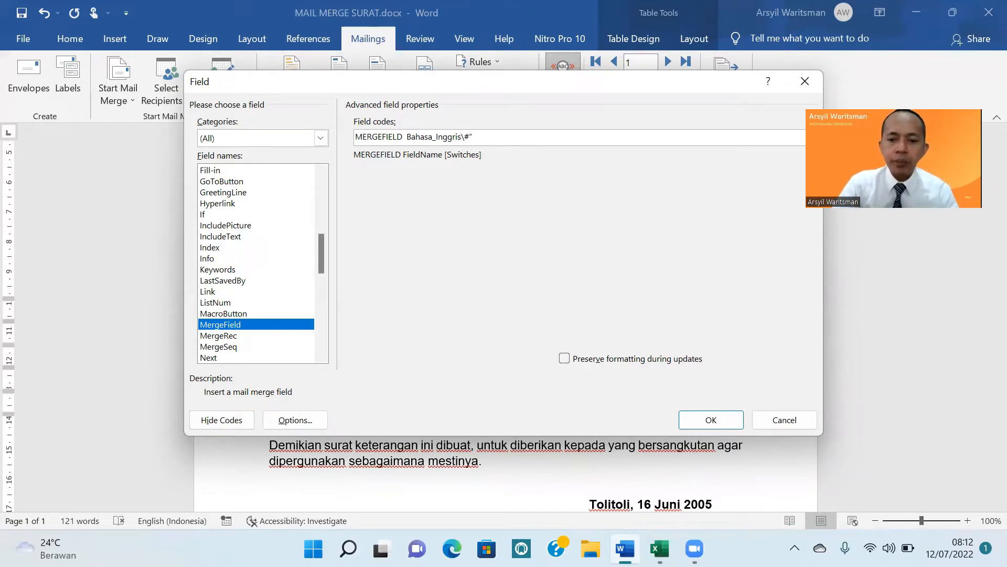
pyautogui.write('0,00')
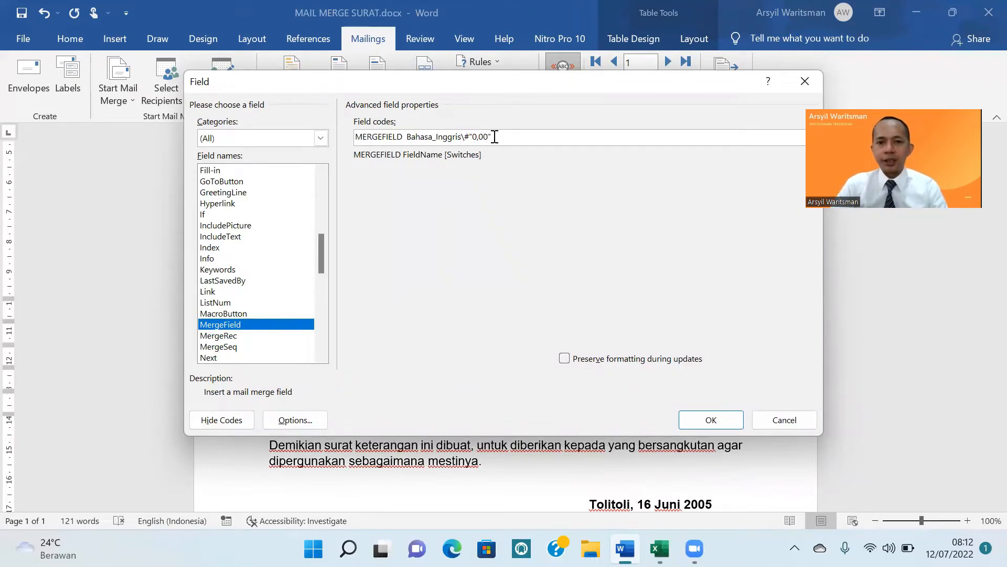
pyautogui.moveTo(462, 138); pyautogui.dragTo(495, 136)
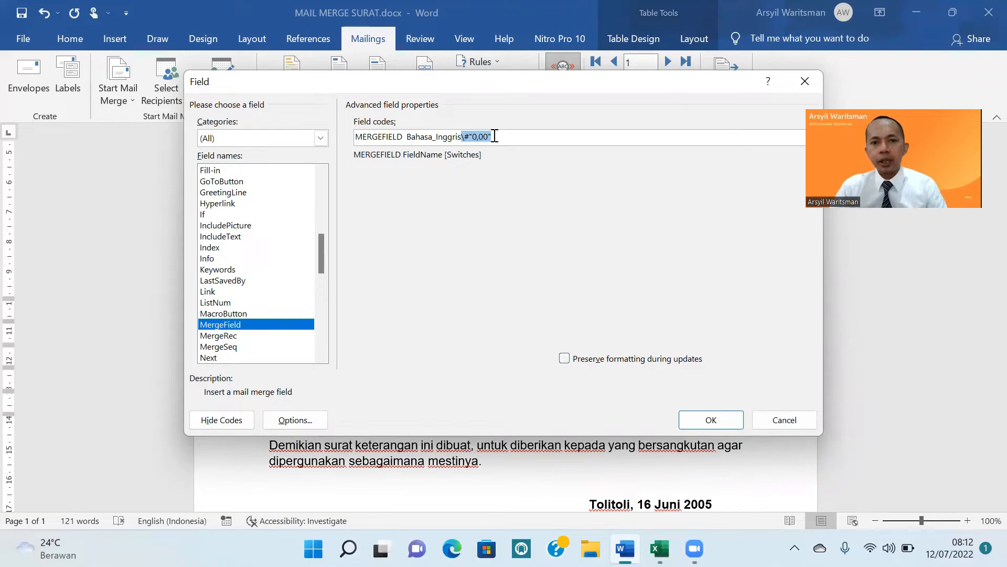
pyautogui.click(711, 419)
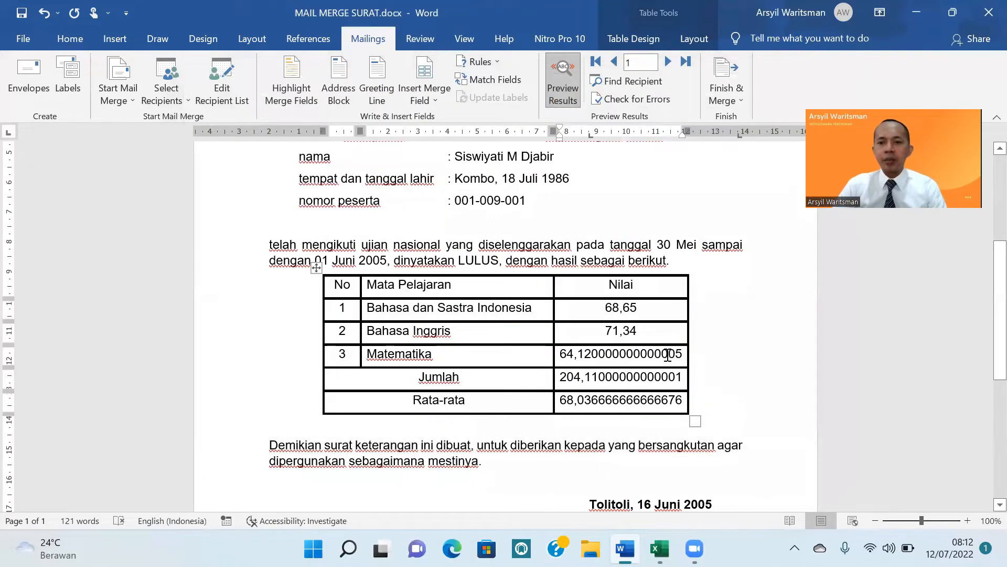
# Paste the copied switch \#"0,00" at the end of the Matematika merge field code and apply it.
pyautogui.click(667, 355)
pyautogui.rightClick(668, 355)
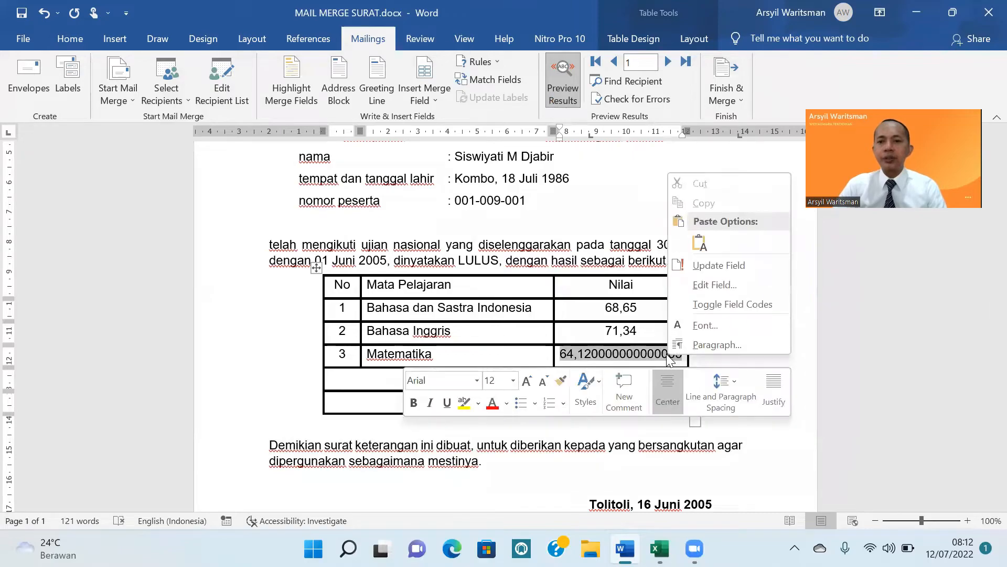
pyautogui.click(704, 282)
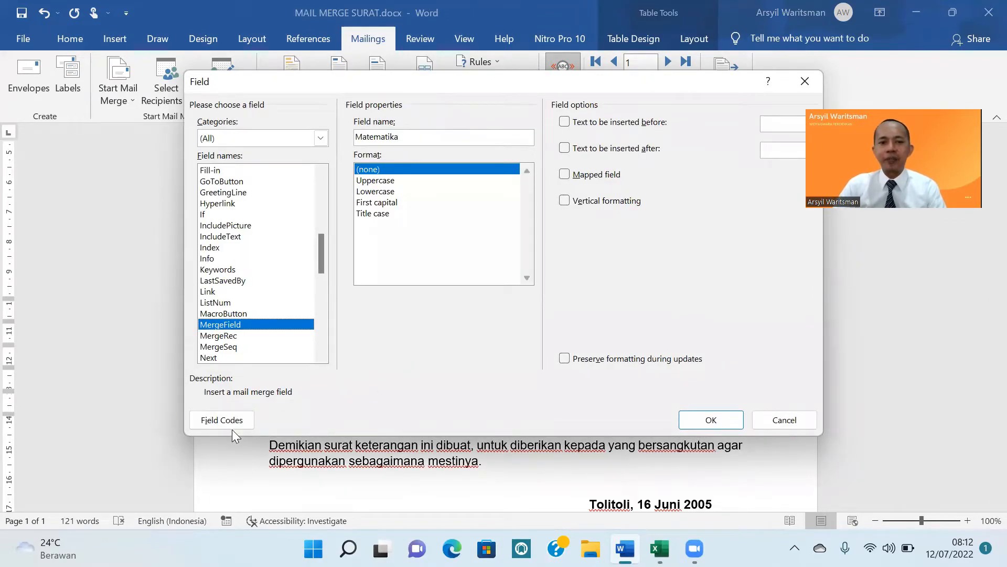
pyautogui.click(230, 421)
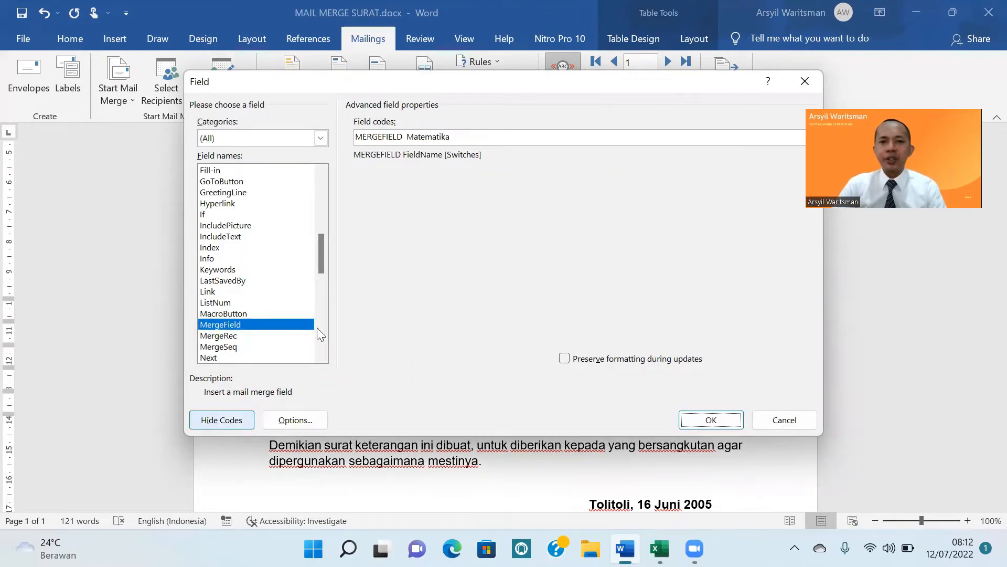
pyautogui.rightClick(449, 138)
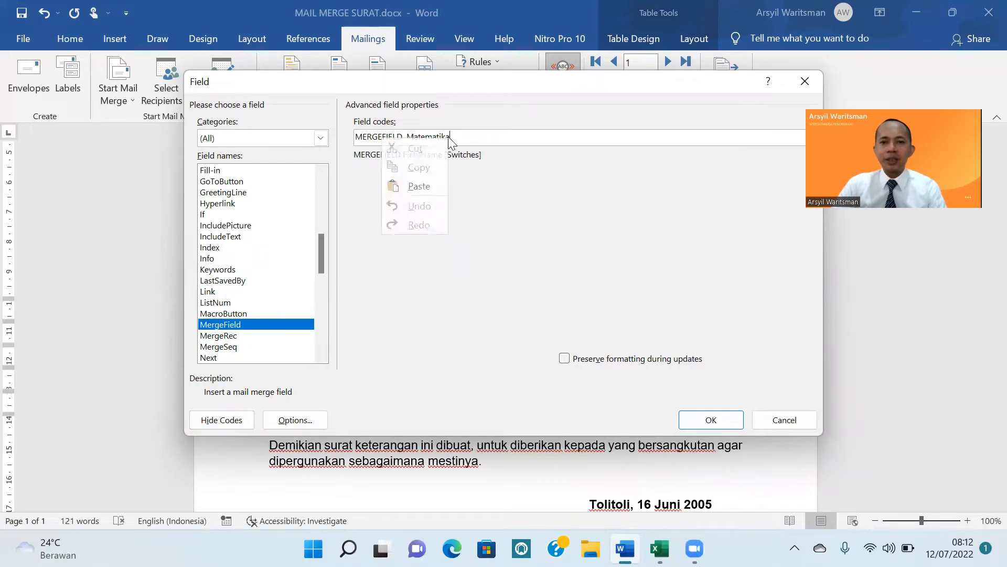
pyautogui.click(420, 187)
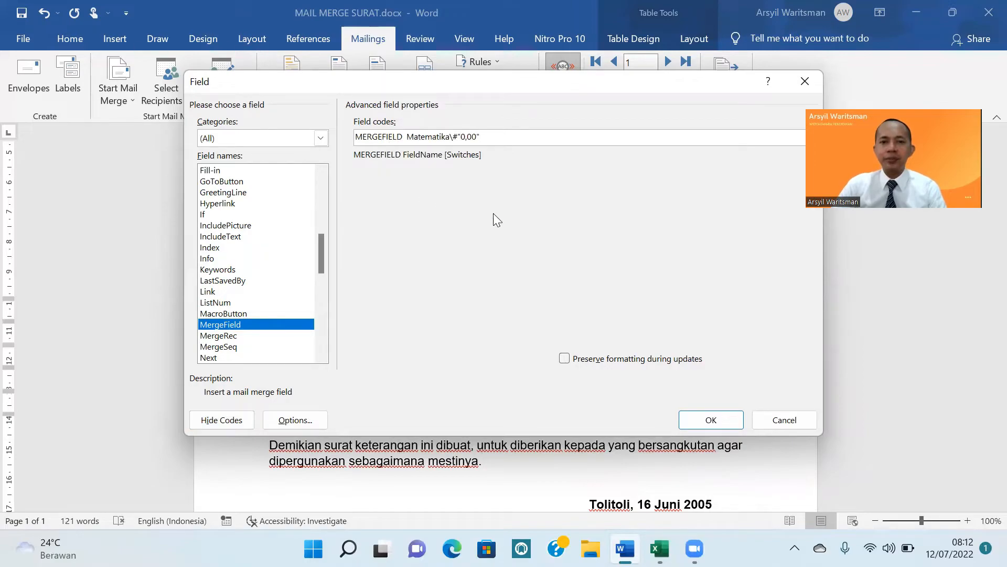
pyautogui.click(696, 417)
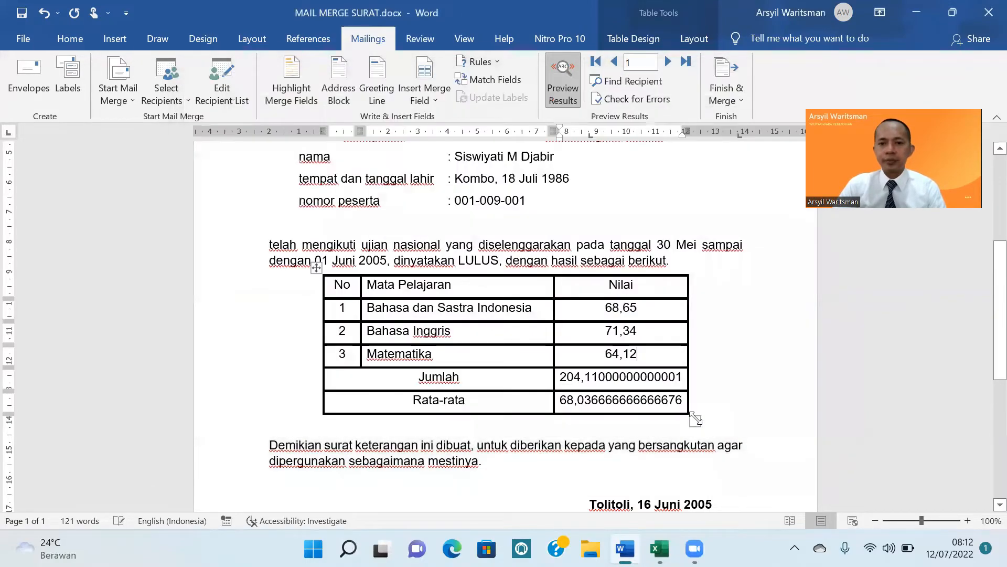
# Format the Jumlah merge field with two decimals by pasting the switch \#"0,00" after its field code.
pyautogui.click(634, 376)
pyautogui.rightClick(634, 374)
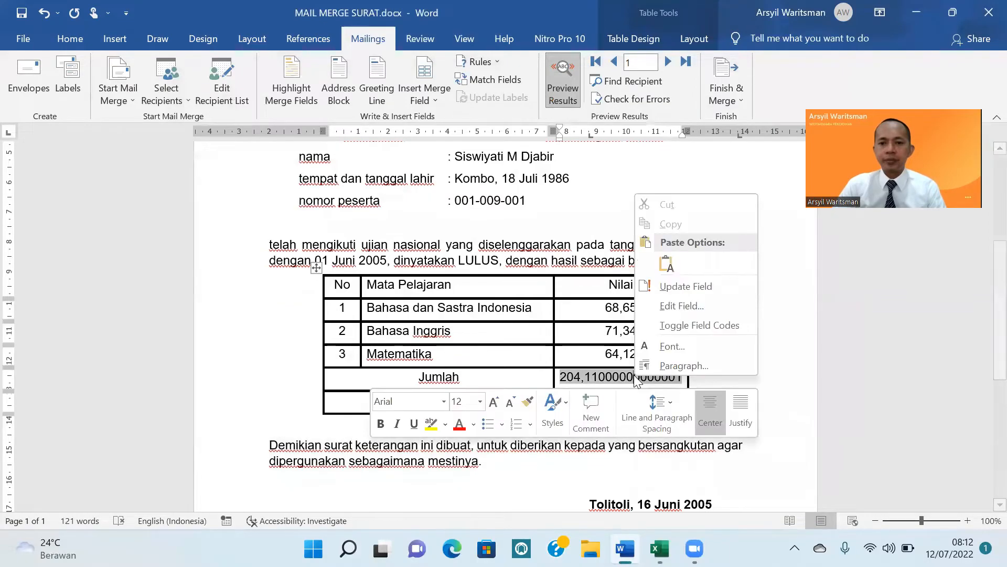
pyautogui.click(674, 301)
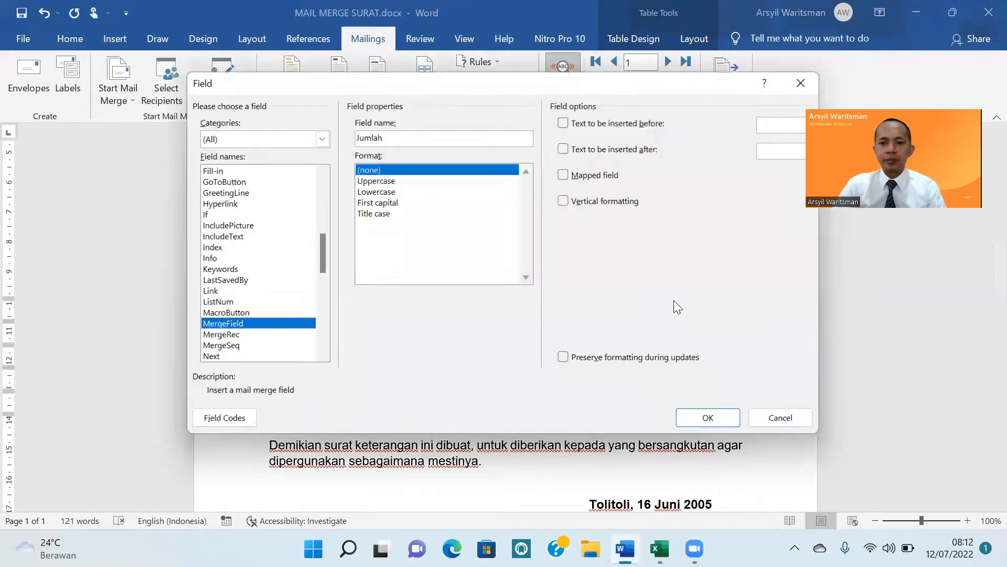
pyautogui.click(232, 420)
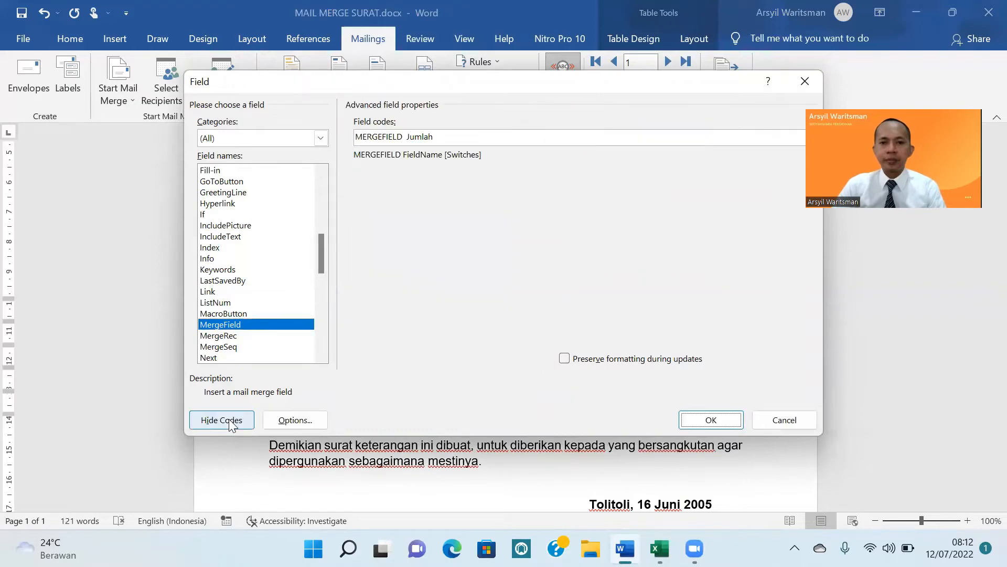
pyautogui.click(435, 136)
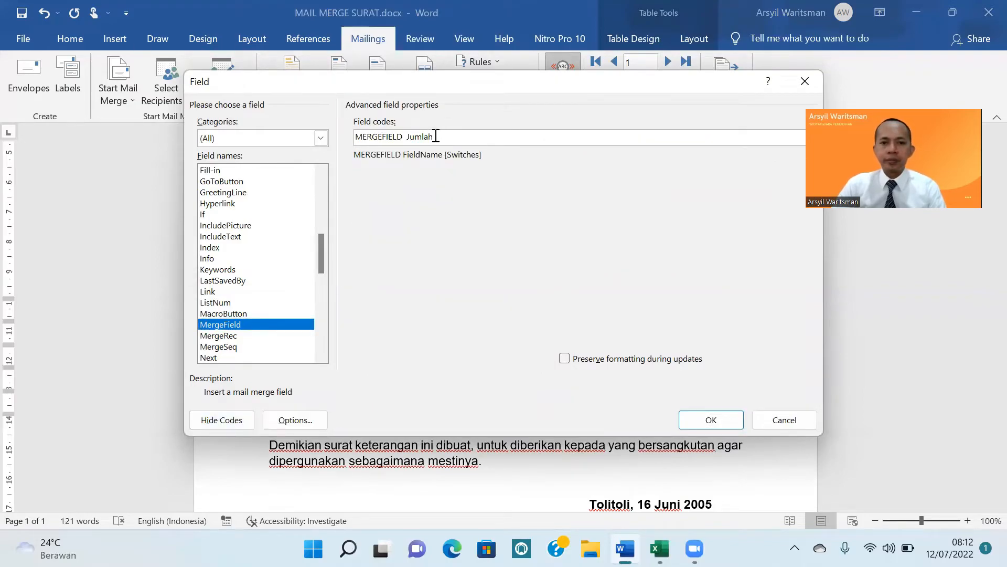
pyautogui.rightClick(436, 136)
pyautogui.click(412, 180)
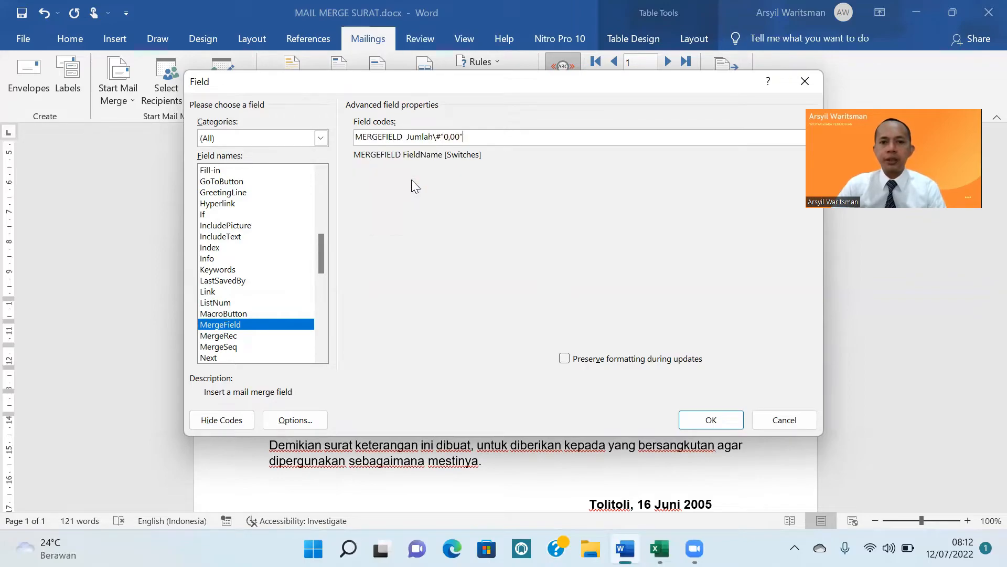
pyautogui.click(730, 418)
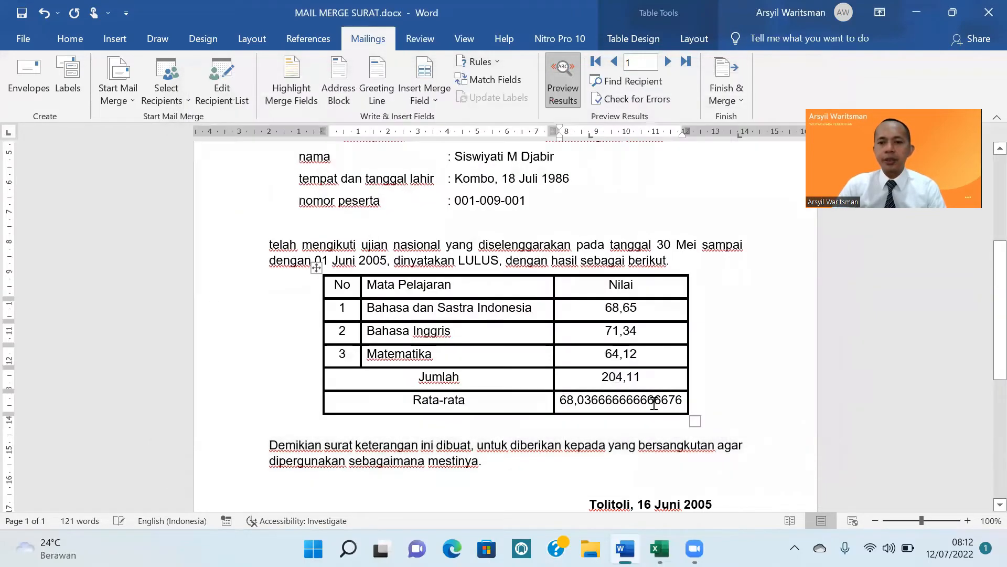
# Format the Ratarata merge field with two decimals by pasting the switch \#"0,00" after its field code and applying it.
pyautogui.click(654, 403)
pyautogui.rightClick(654, 405)
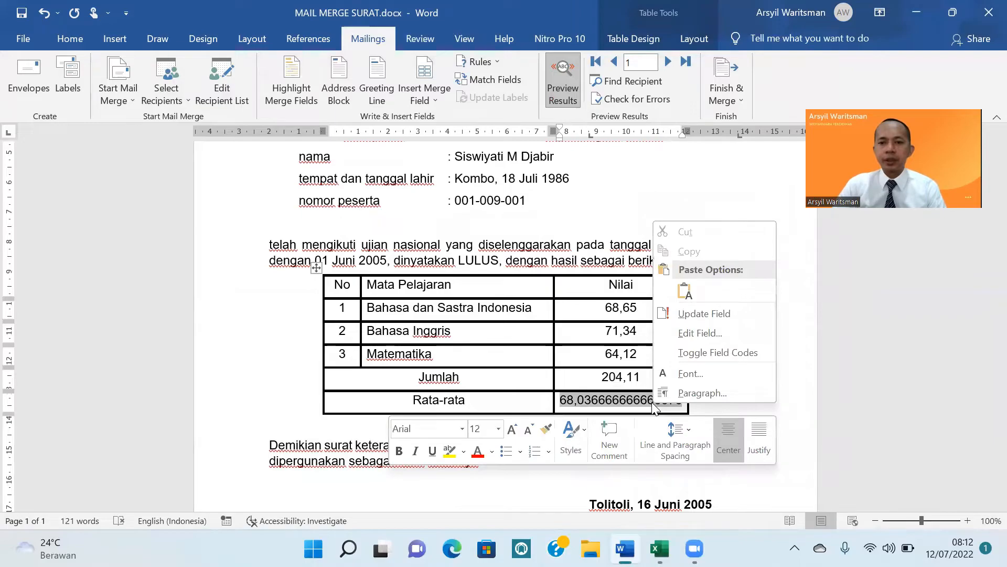
pyautogui.click(688, 334)
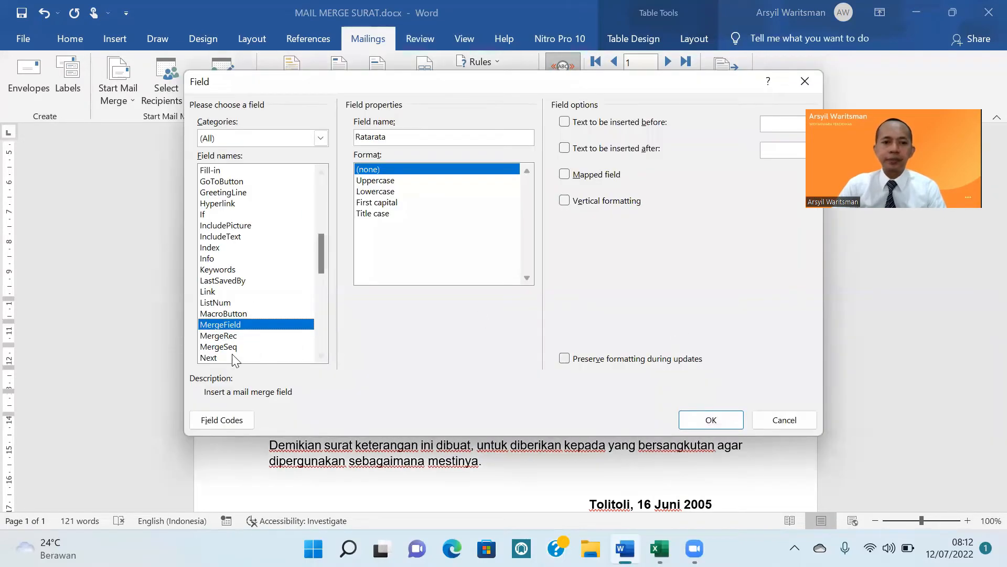
pyautogui.click(241, 423)
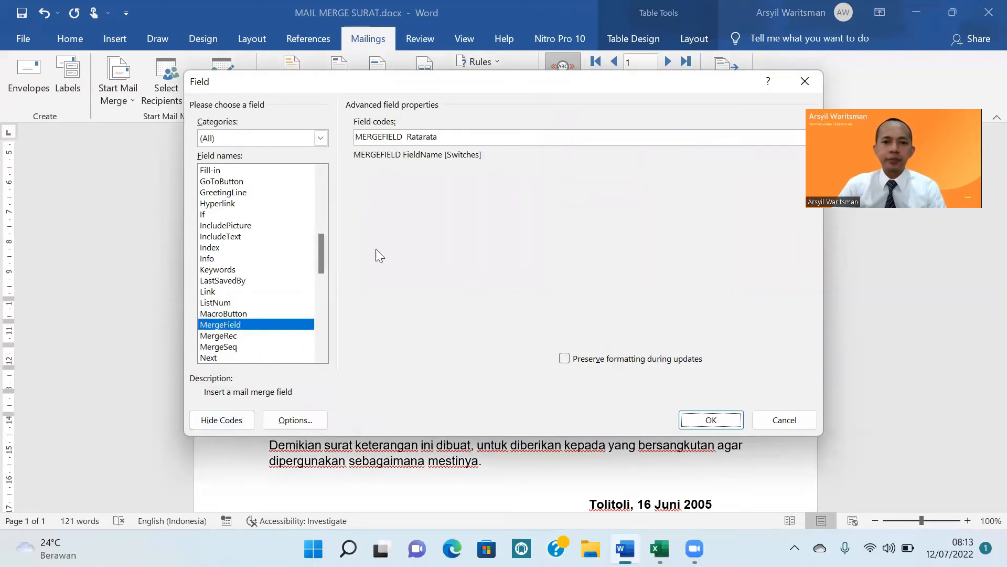
pyautogui.click(441, 138)
pyautogui.rightClick(370, 135)
pyautogui.click(415, 183)
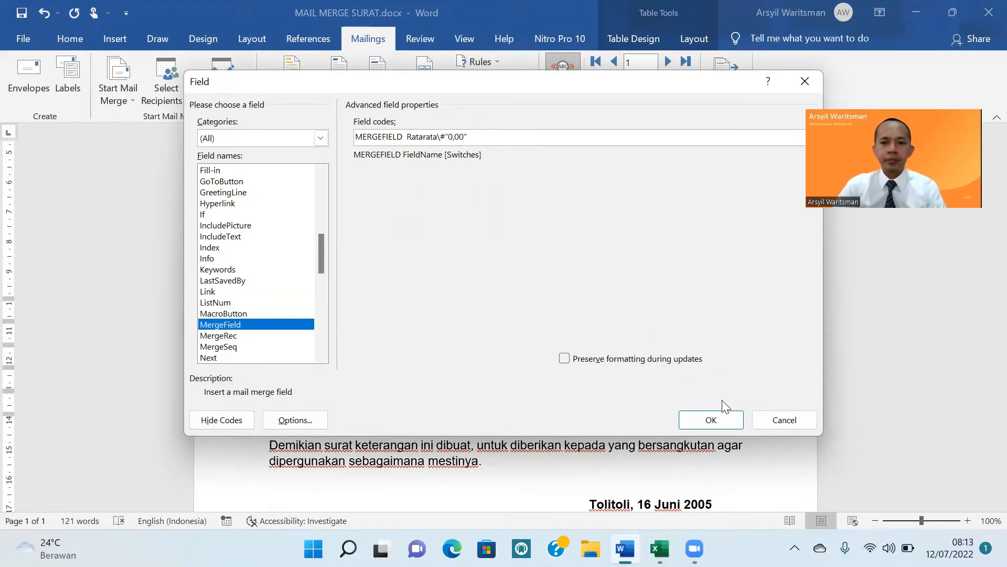
pyautogui.click(711, 419)
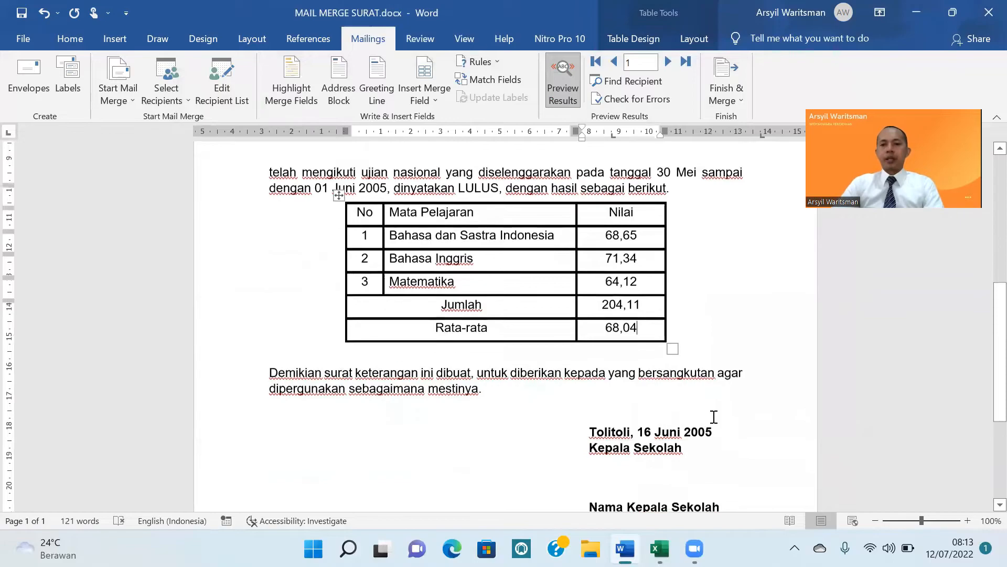
# Finish the mail merge by sending the letters to the printer with all records included.
pyautogui.scroll(-1, 712, 416)
pyautogui.scroll(3, 711, 404)
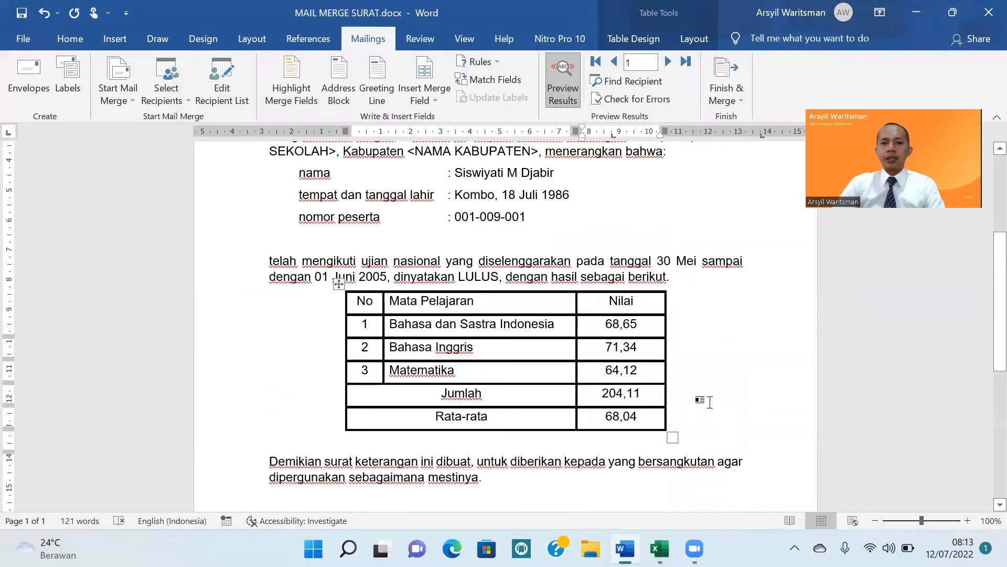
pyautogui.scroll(3, 710, 401)
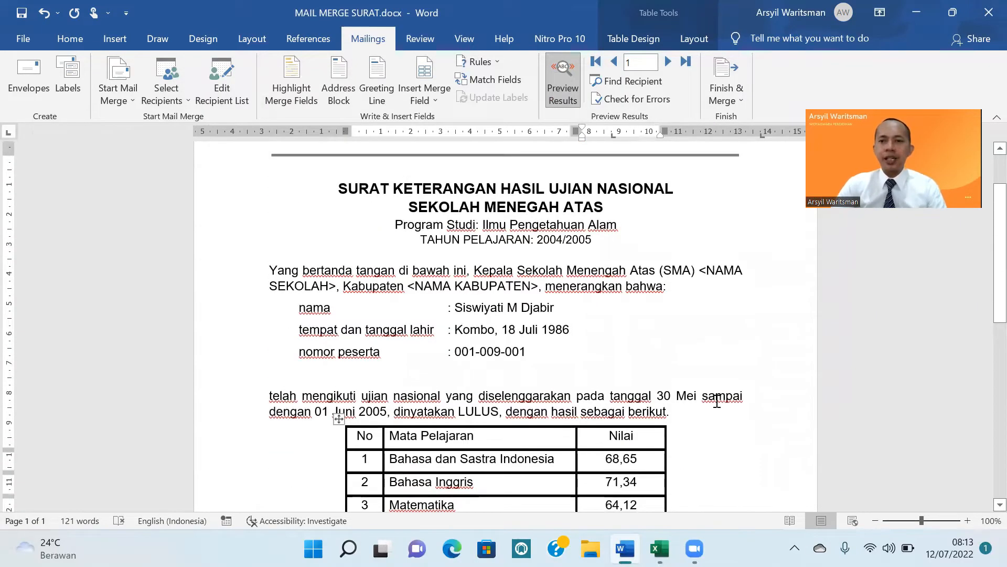
pyautogui.scroll(-1, 717, 401)
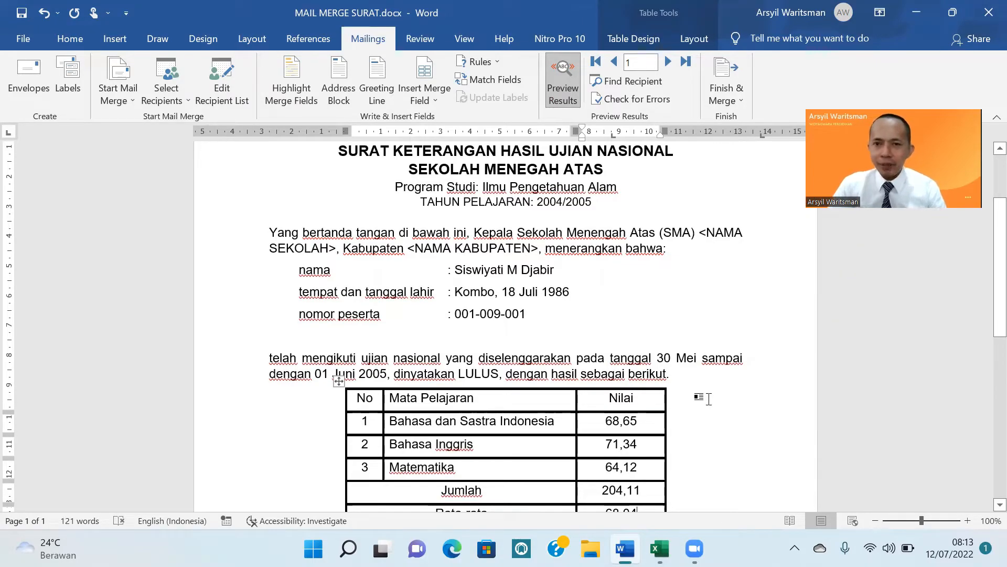
pyautogui.scroll(-1, 707, 398)
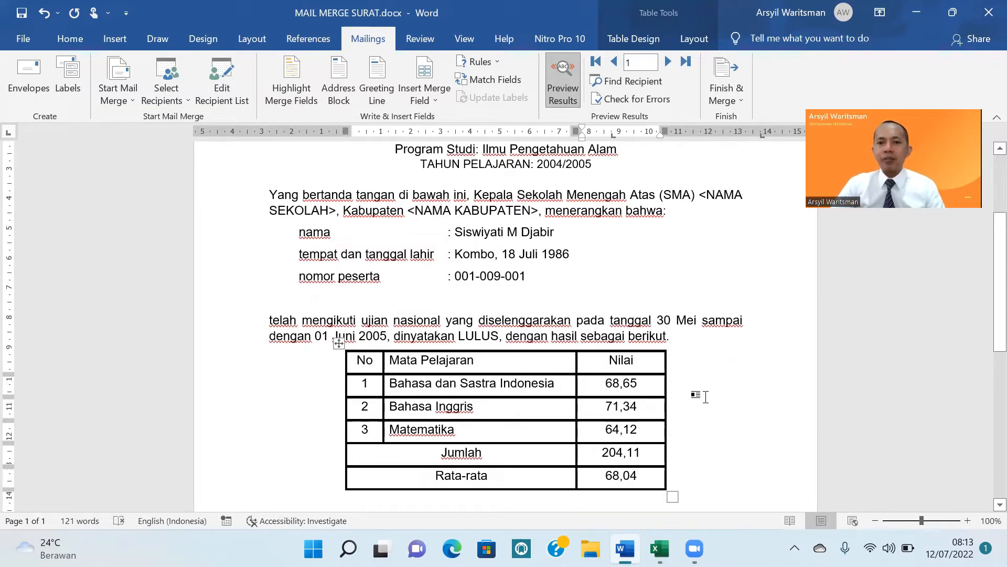
pyautogui.click(739, 103)
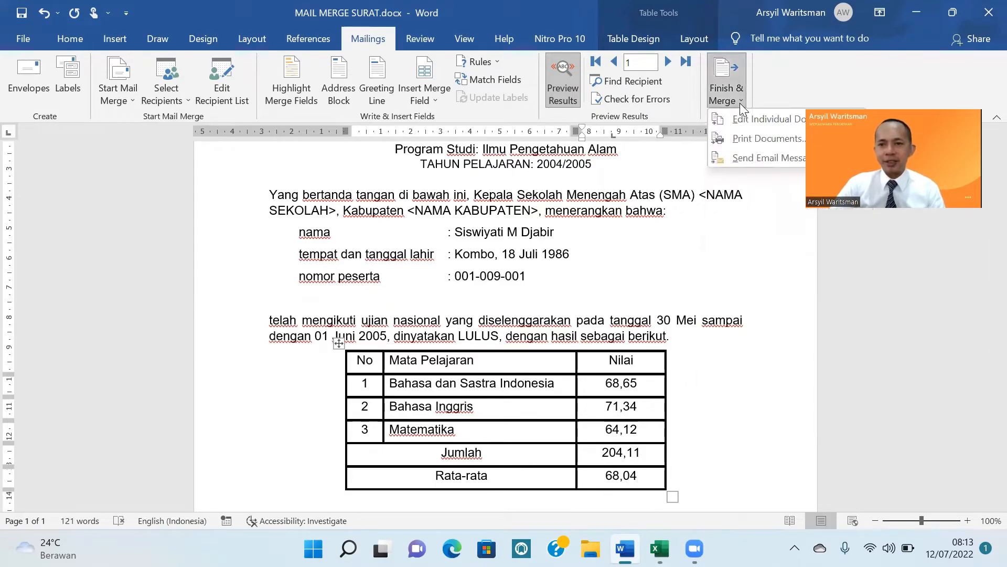
pyautogui.click(740, 138)
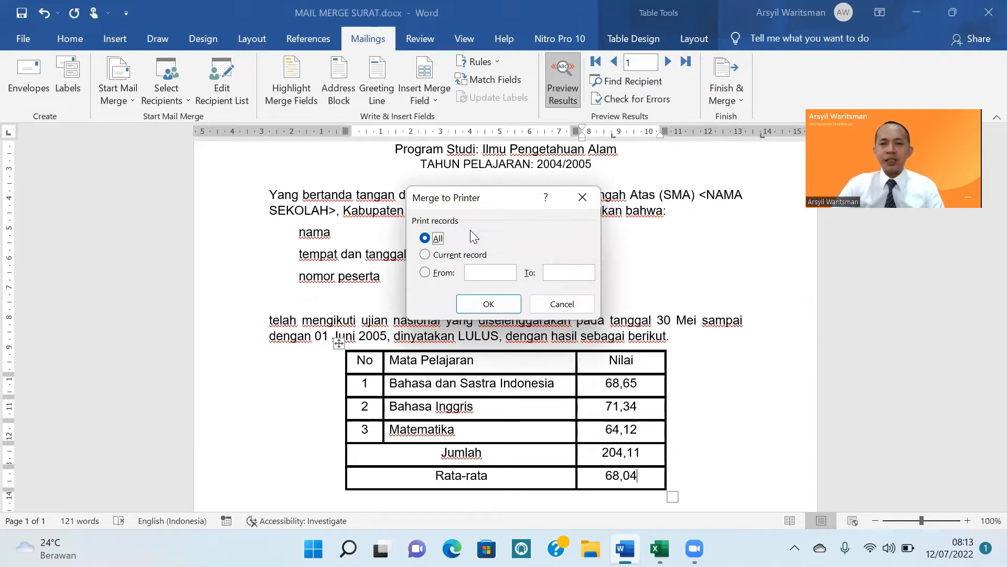
pyautogui.click(425, 256)
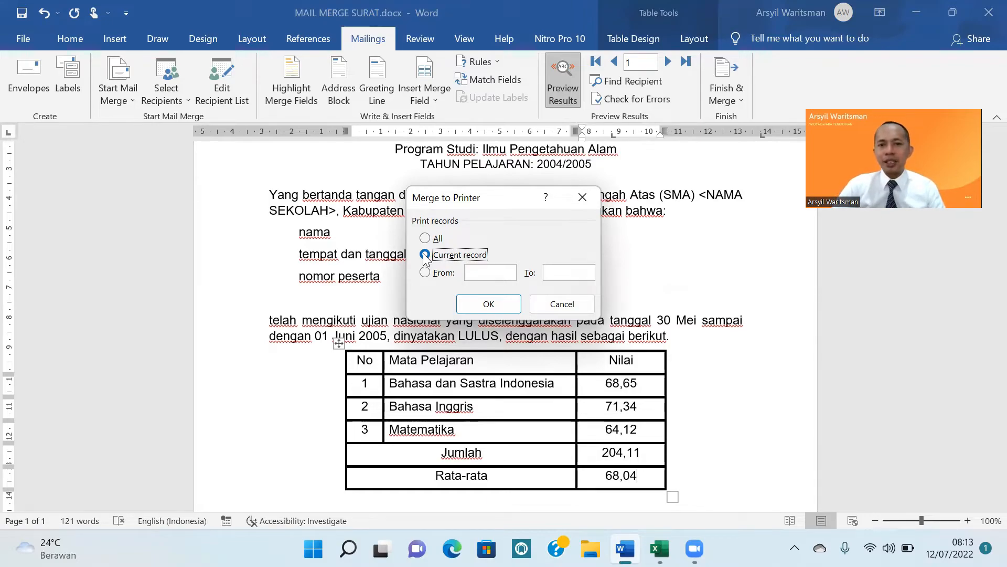
pyautogui.click(425, 273)
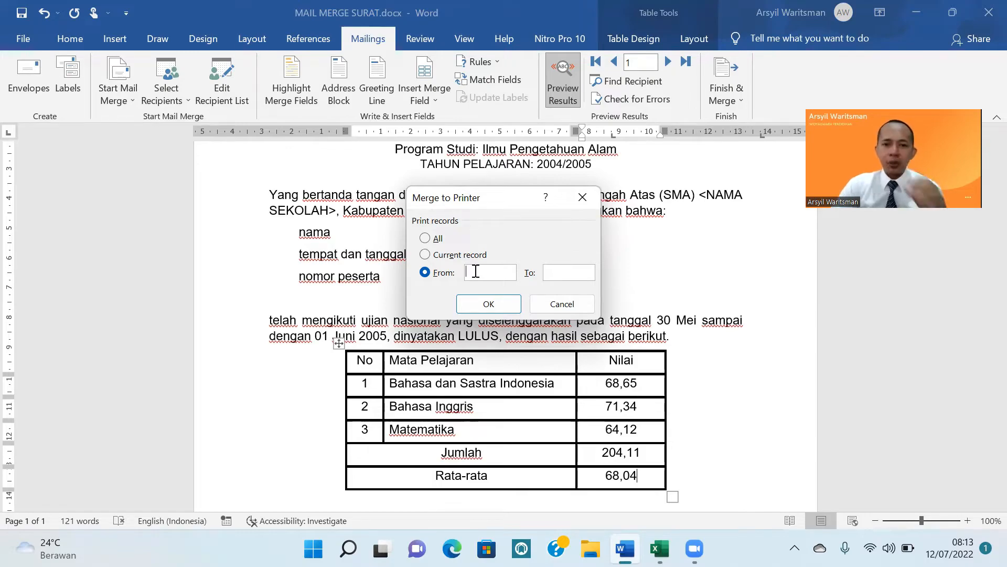
pyautogui.click(425, 239)
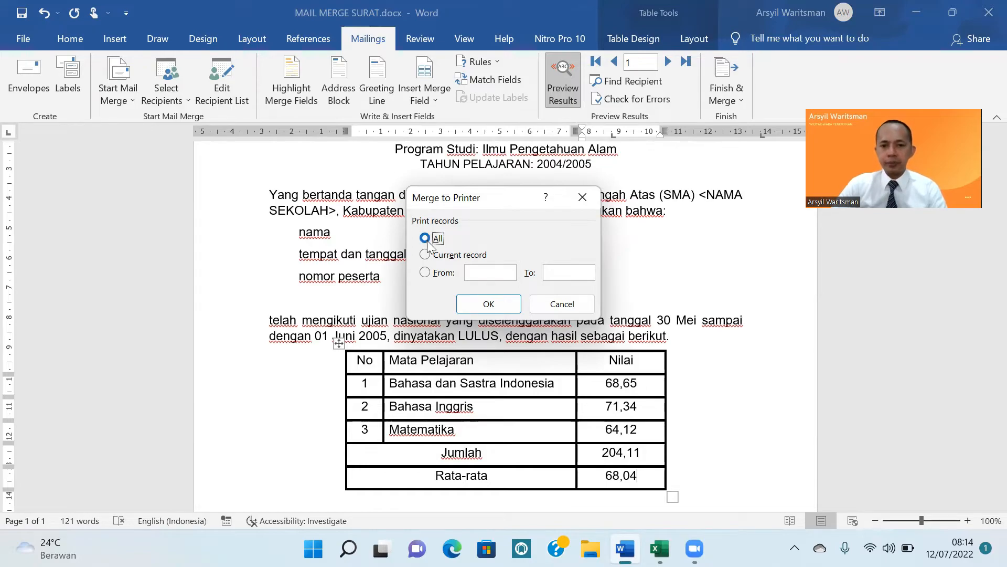
pyautogui.click(482, 304)
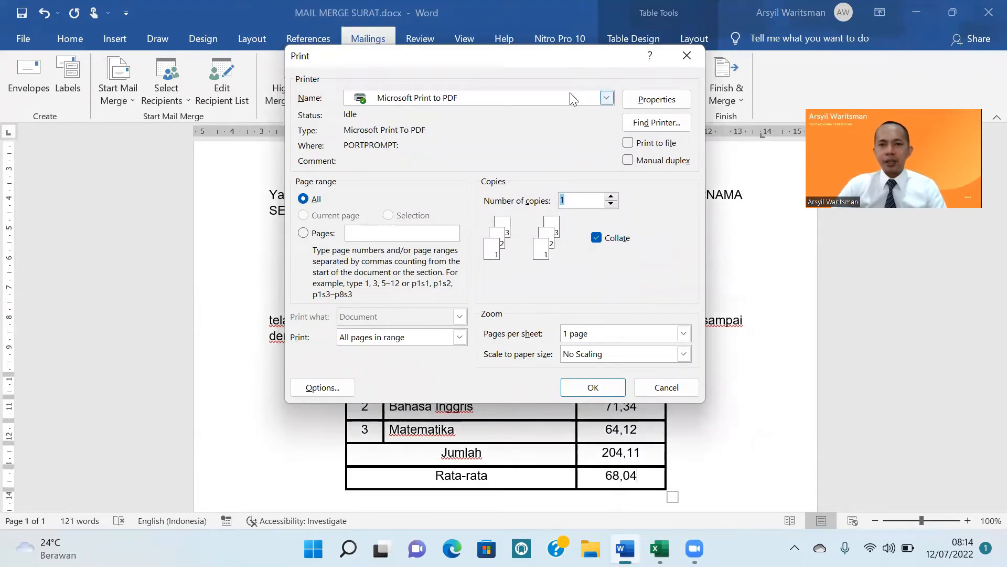
# Print the merged letters with Microsoft Print to PDF and save the output as HASIL MAIL MERGE on the DATA (D:) drive.
pyautogui.click(607, 98)
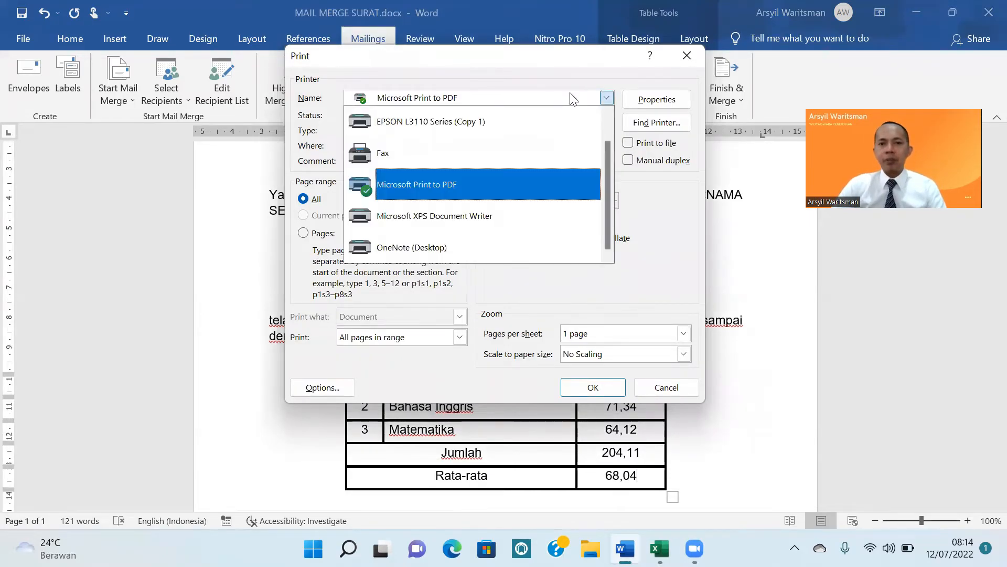
pyautogui.click(529, 73)
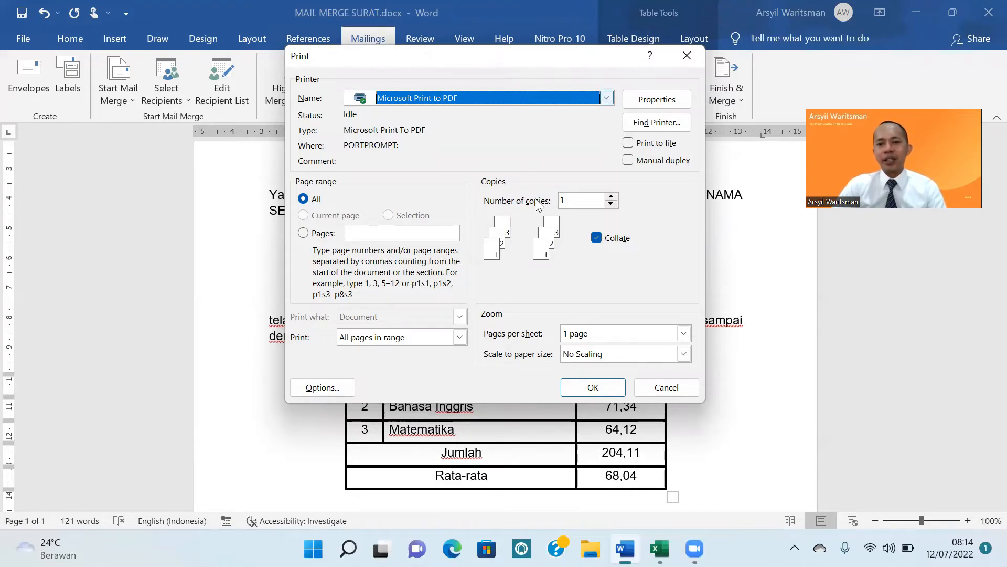
pyautogui.click(604, 391)
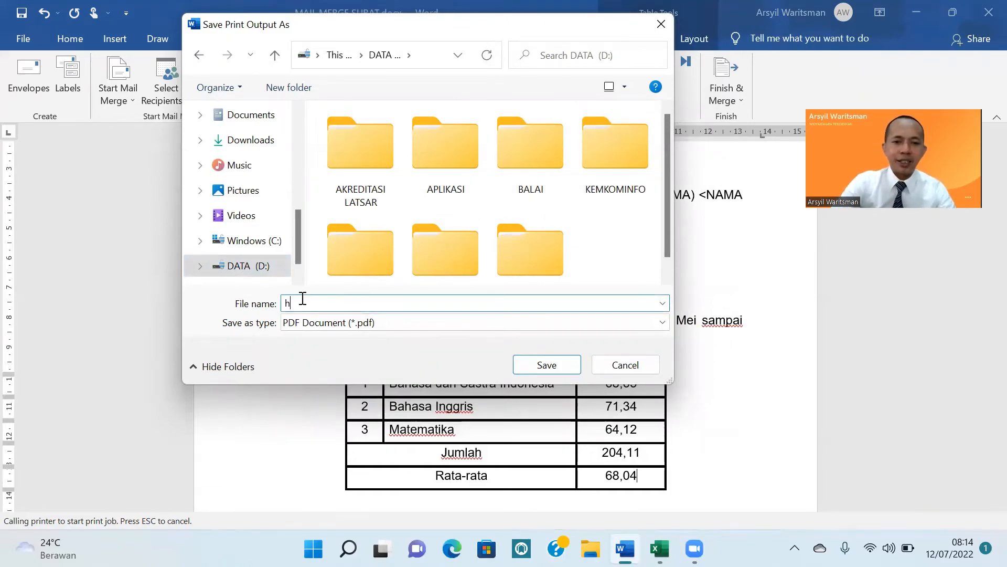
pyautogui.write('HASIL MAIL MERGE')
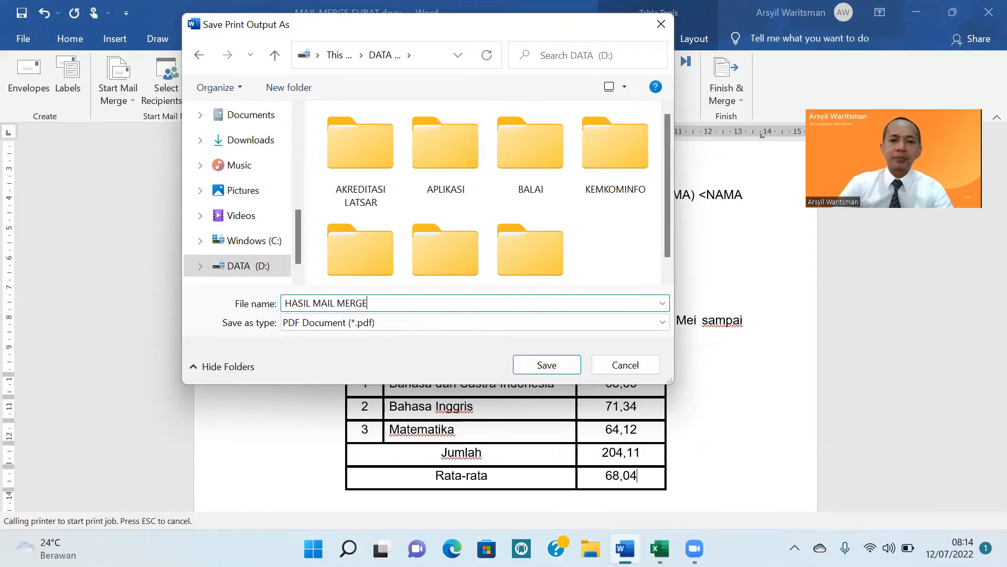
pyautogui.click(555, 363)
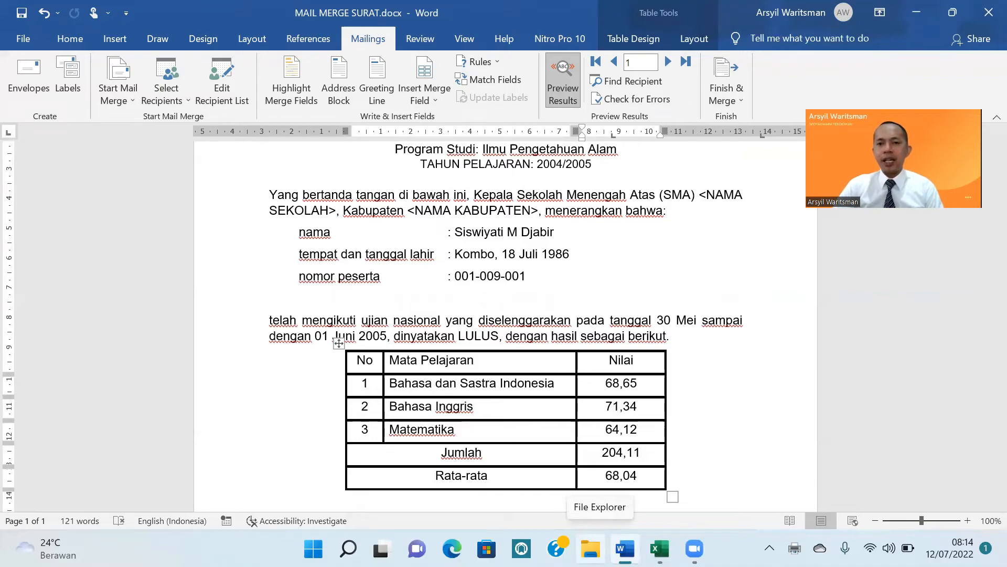
# Switch to File Explorer and open HASIL MAIL MERGE.pdf from the DATA (D:) drive.
pyautogui.click(590, 549)
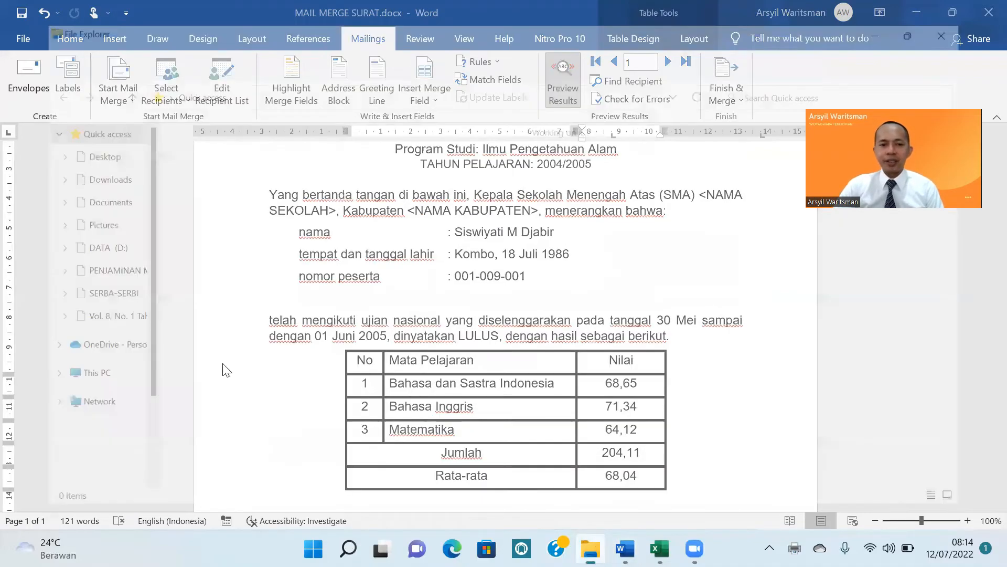
pyautogui.scroll(-3, 81, 427)
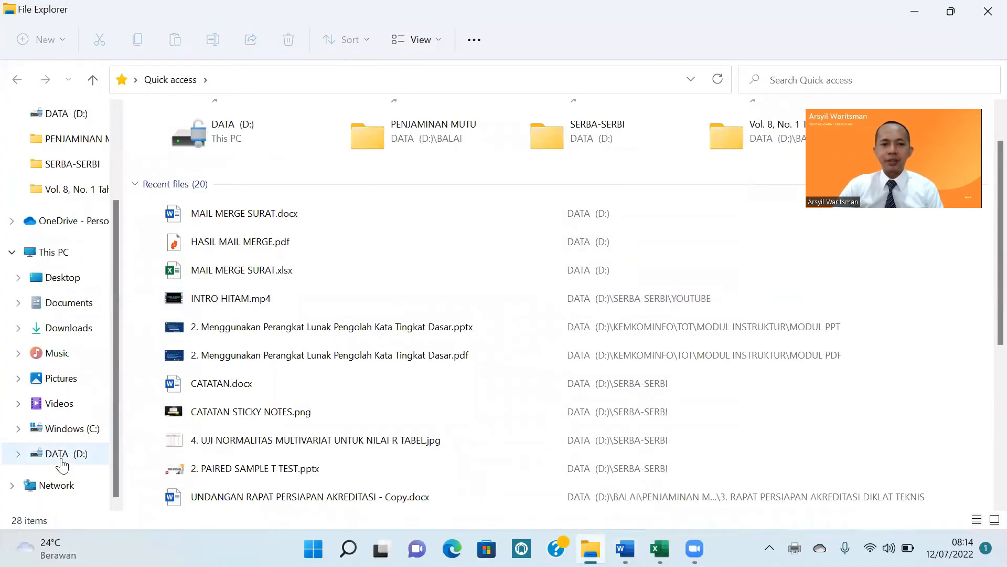
pyautogui.click(62, 457)
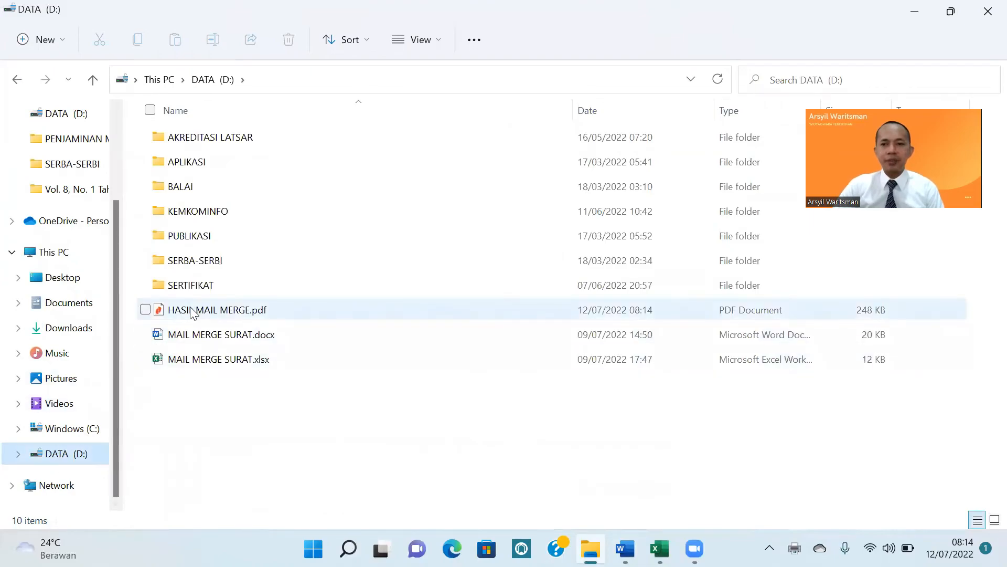
pyautogui.click(193, 313)
pyautogui.doubleClick(193, 312)
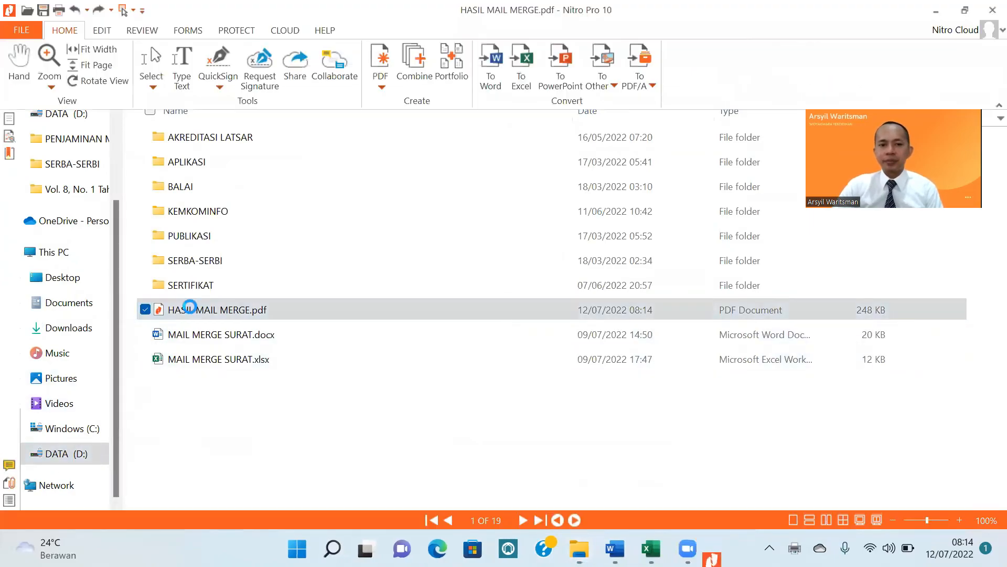
# Look through the first four letters in the merged PDF, checking each participant's details and the two-decimal scores.
pyautogui.scroll(-5, 435, 244)
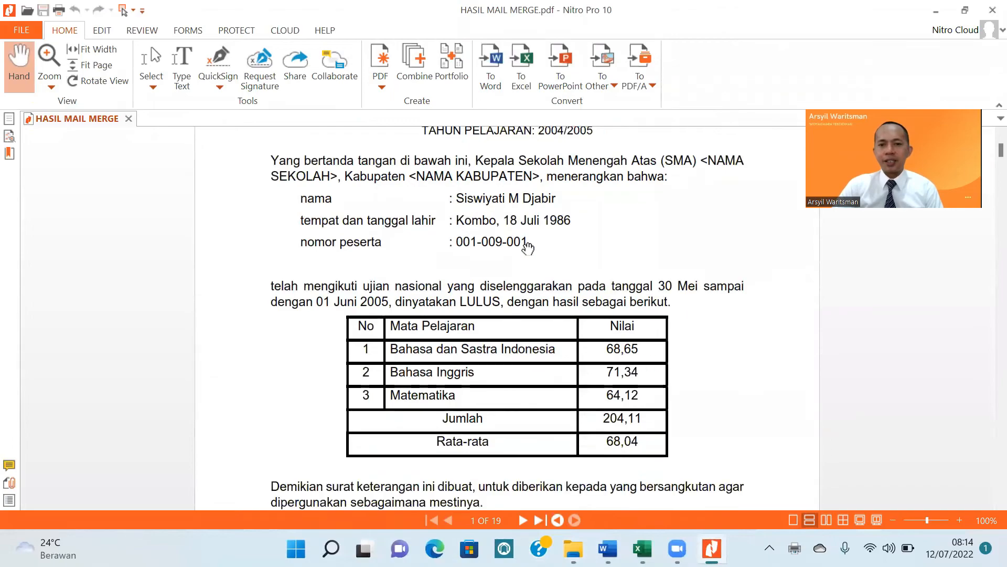
pyautogui.scroll(-2, 512, 234)
pyautogui.scroll(3, 519, 221)
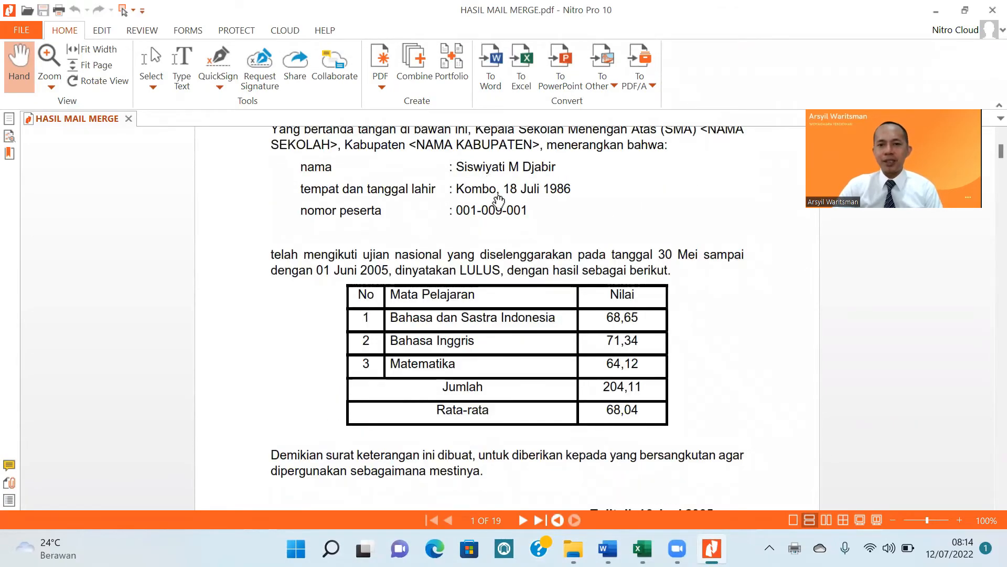
pyautogui.scroll(-7, 507, 200)
pyautogui.scroll(-11, 507, 210)
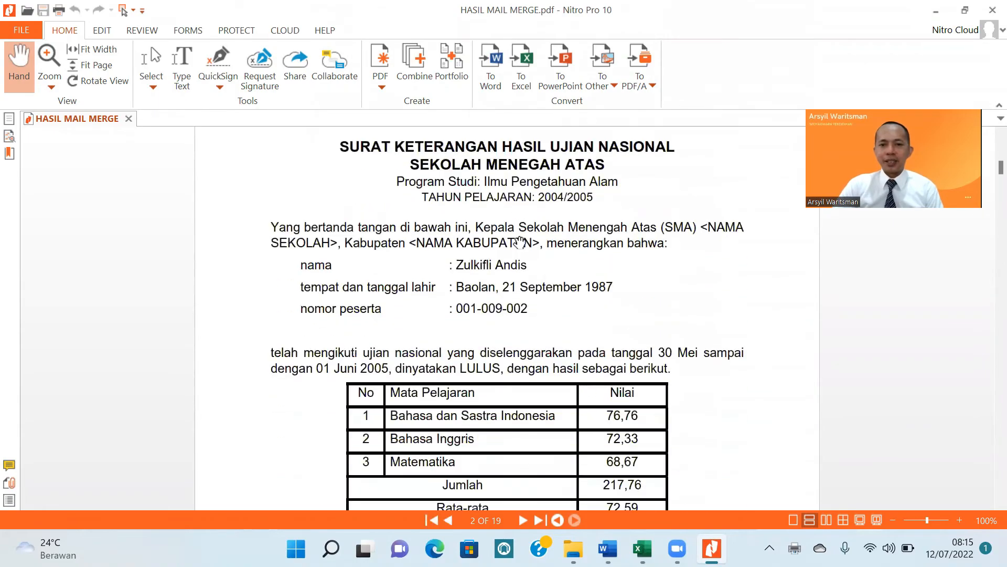
pyautogui.scroll(-7, 514, 239)
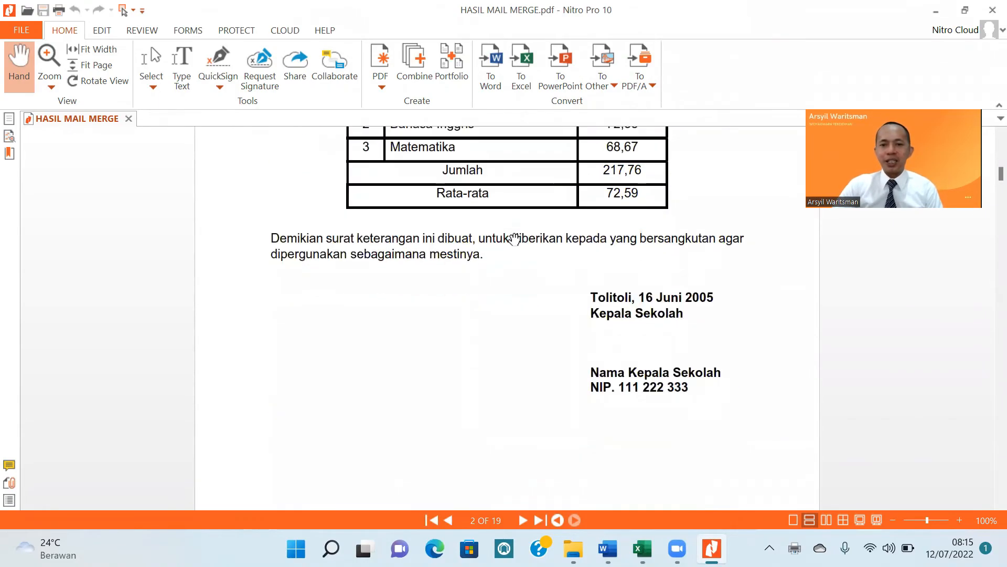
pyautogui.scroll(-5, 514, 239)
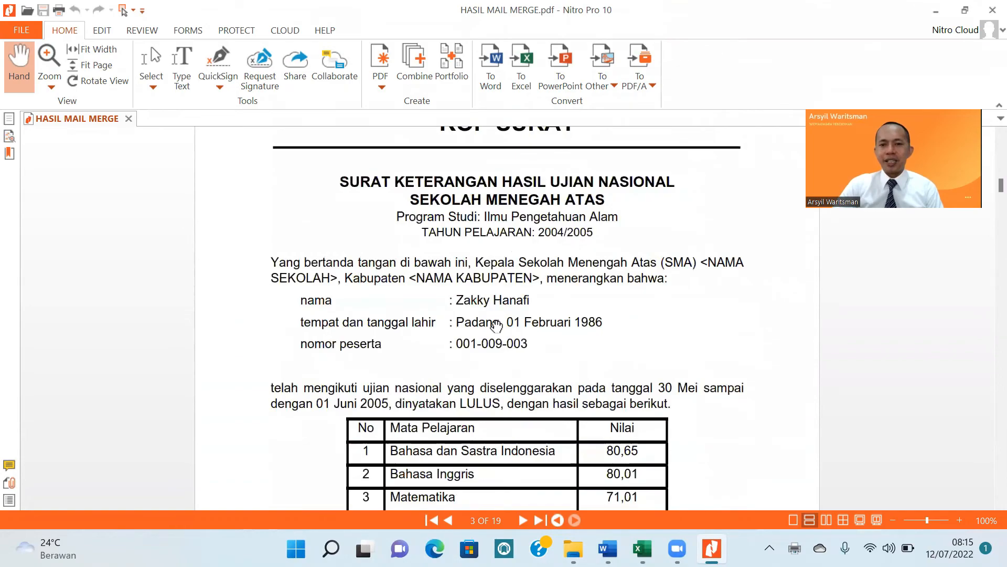
pyautogui.scroll(-3, 496, 325)
pyautogui.scroll(-10, 497, 325)
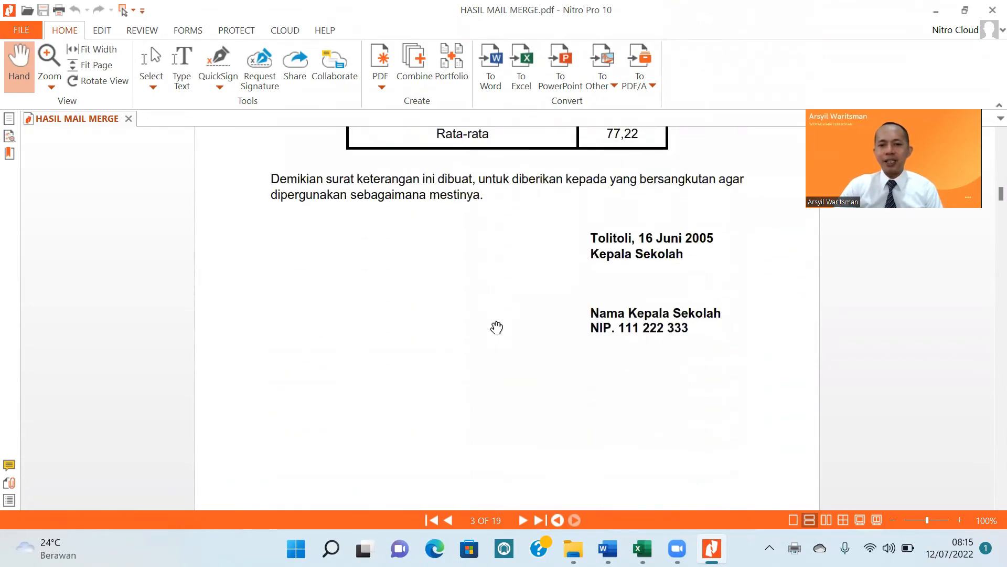
pyautogui.scroll(-5, 496, 326)
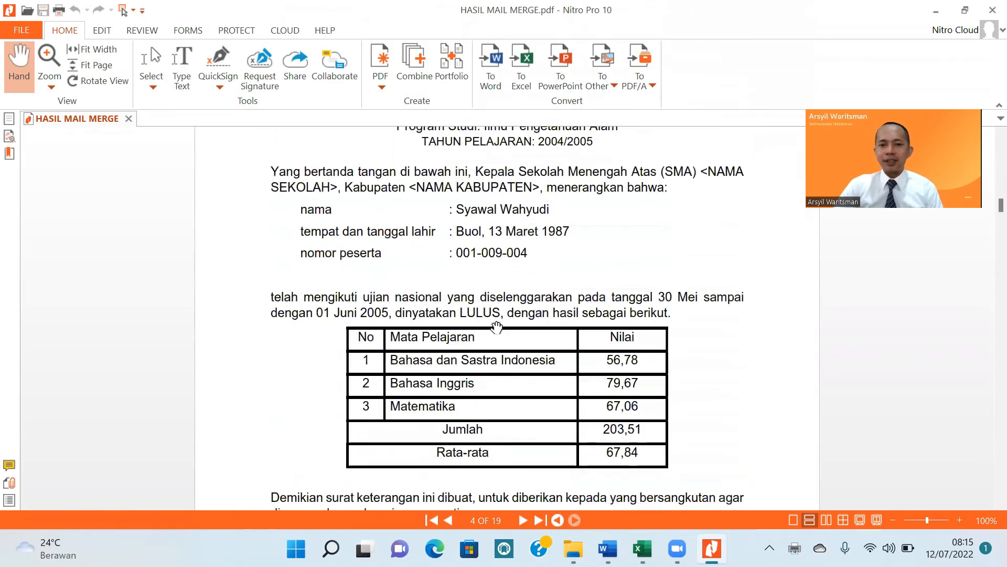
pyautogui.scroll(3, 496, 325)
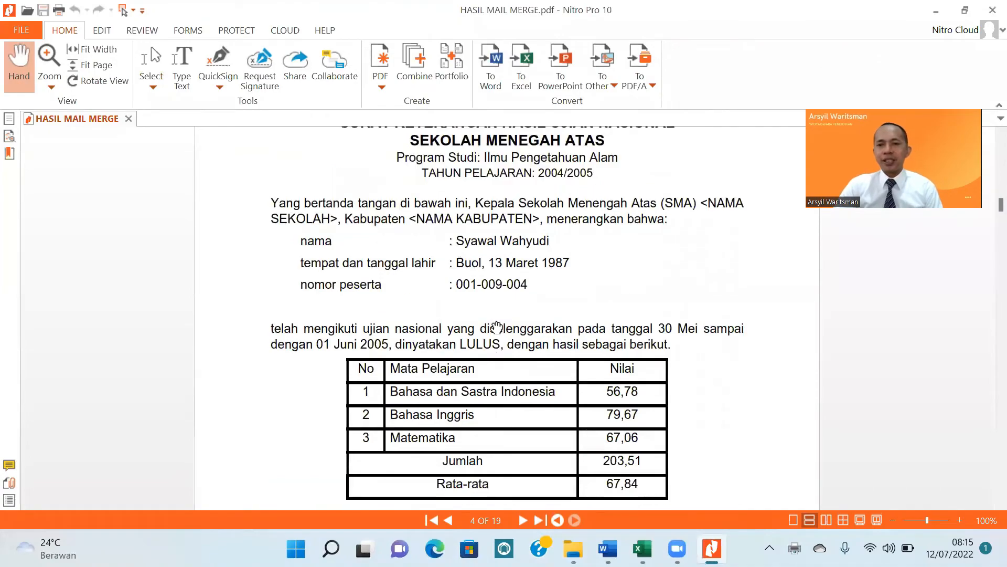